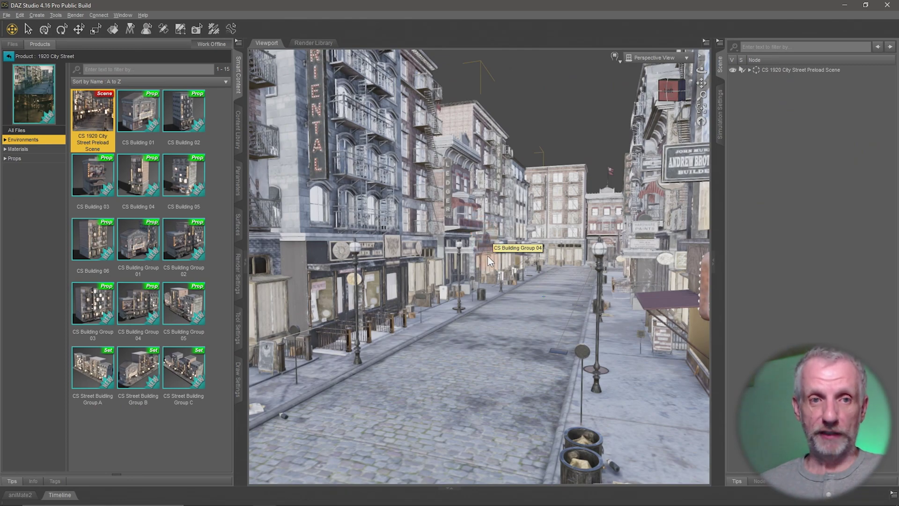
Examine the 1920 City Street scene by travelling along the street and around the buildings
left_click(11, 32)
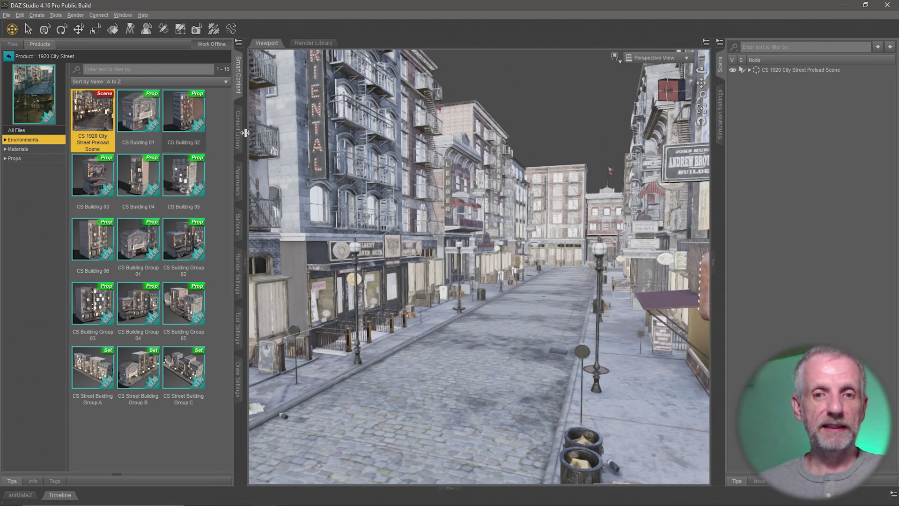
scroll(351, 208, "up", 5)
key("s")
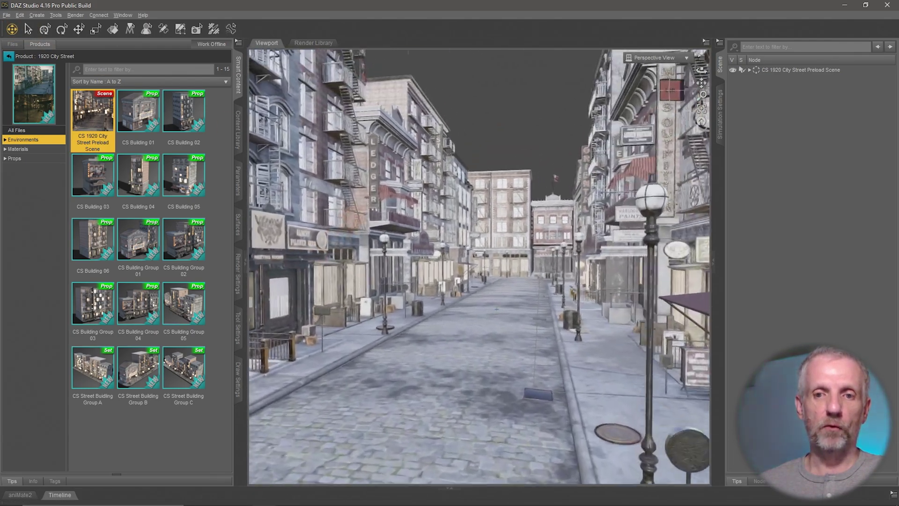
key("w")
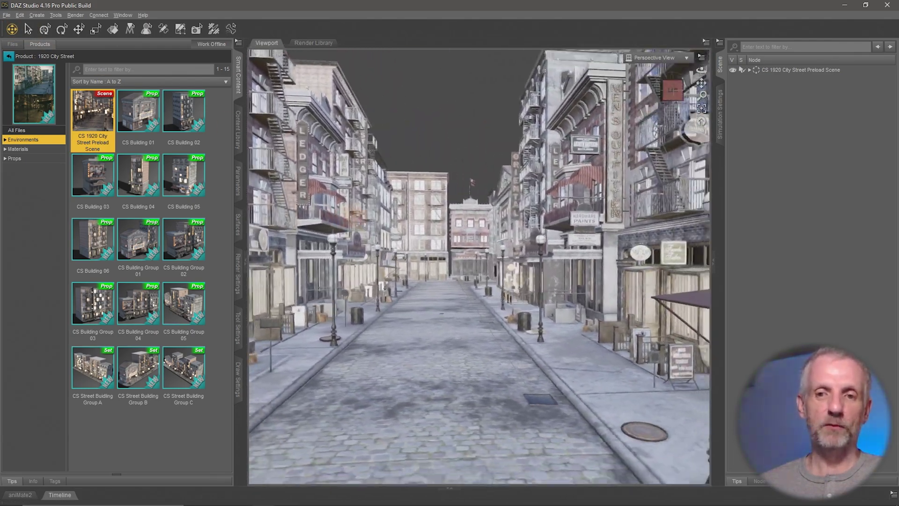
key("w")
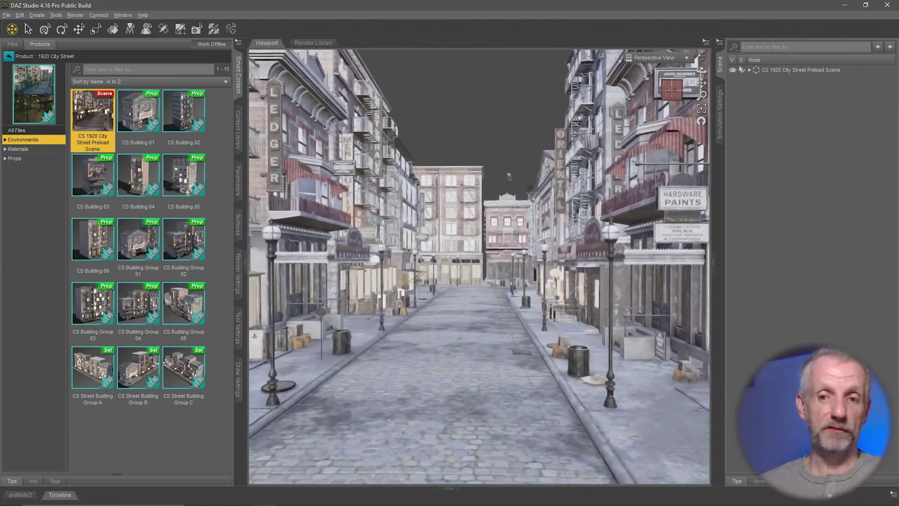
key("a")
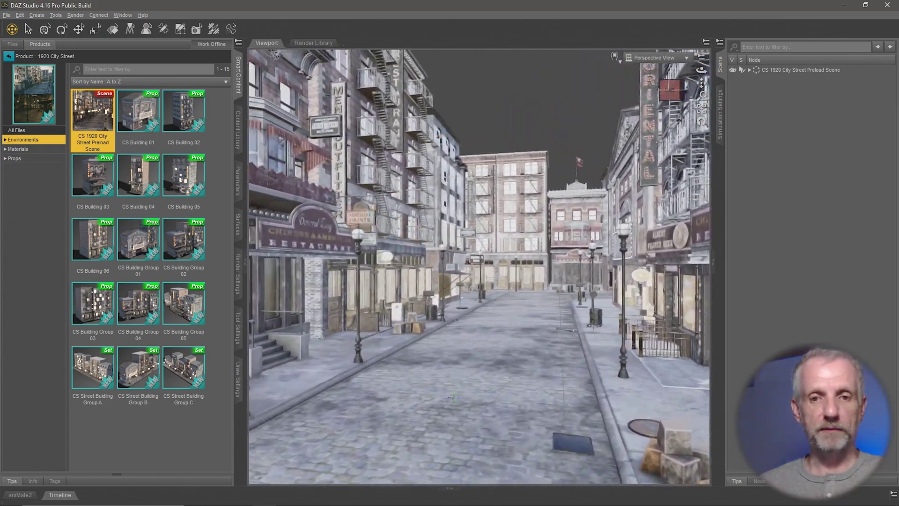
key("w")
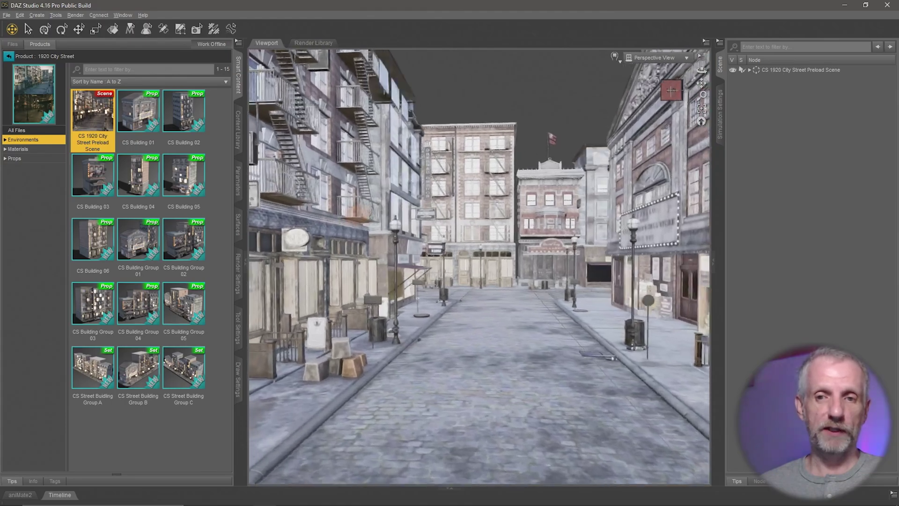
key("d")
key("w")
key("d")
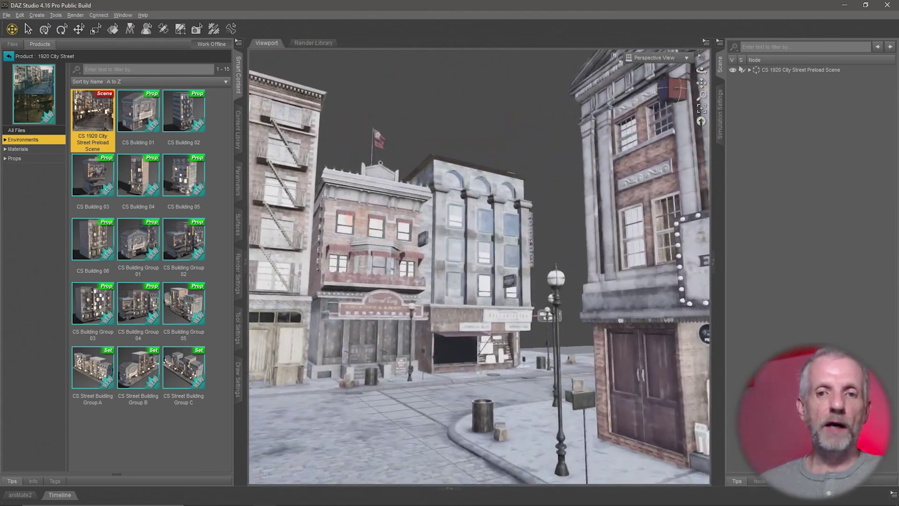
key("w")
key("d")
mouse_move(354, 206)
left_mouse_down()
mouse_move(355, 216)
mouse_move(337, 197)
mouse_move(279, 195)
mouse_move(354, 216)
mouse_move(397, 217)
mouse_move(353, 217)
left_mouse_up()
key("w")
left_click_drag(314, 293, 458, 215)
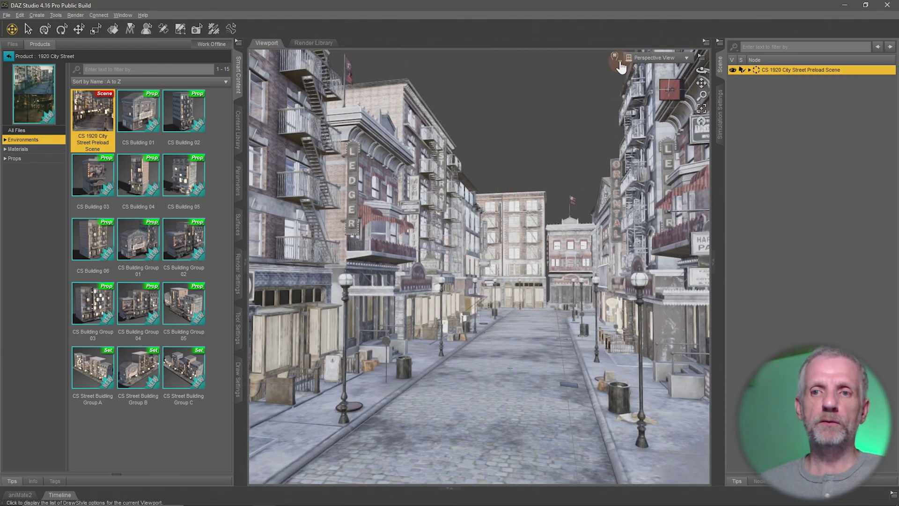
Set the viewport's draw style to NVIDIA Iray
left_click(617, 60)
left_click(620, 179)
left_click(738, 260)
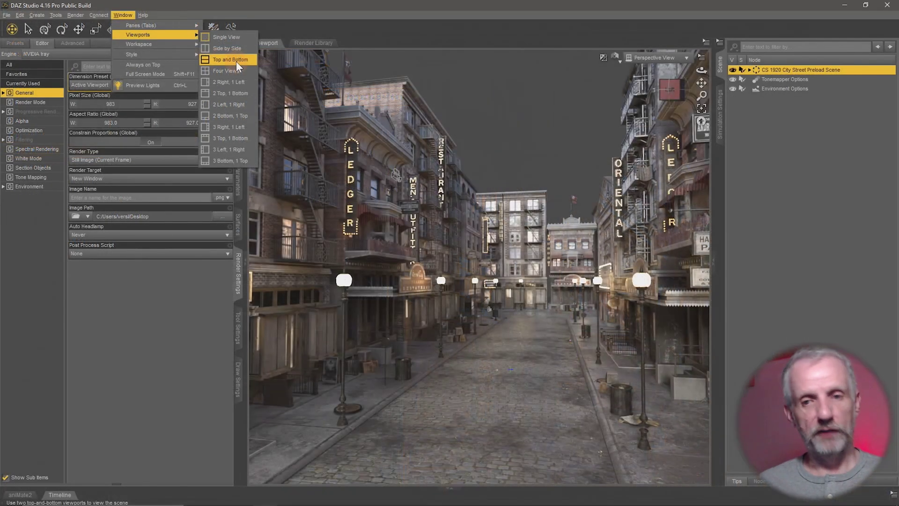
Split the view into top and bottom viewports and set the lower one's draw style to Filament (PBR)
left_click(375, 97)
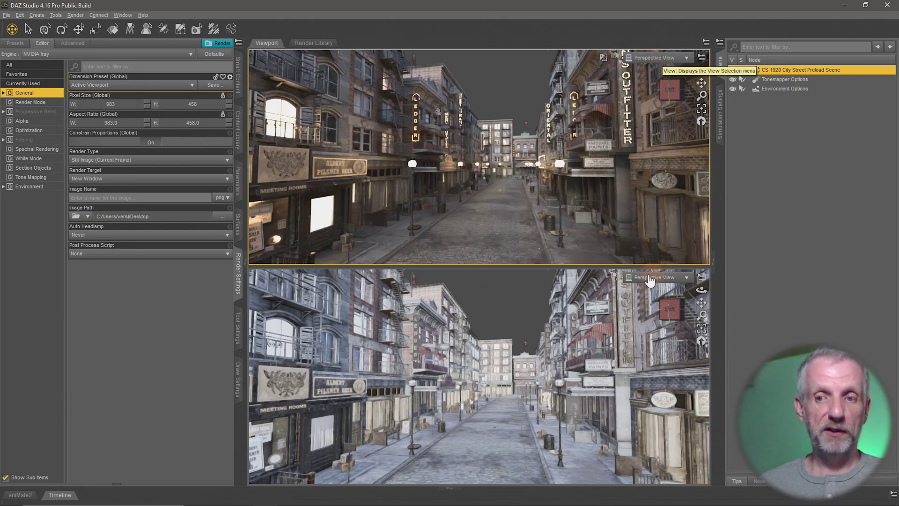
left_click(614, 275)
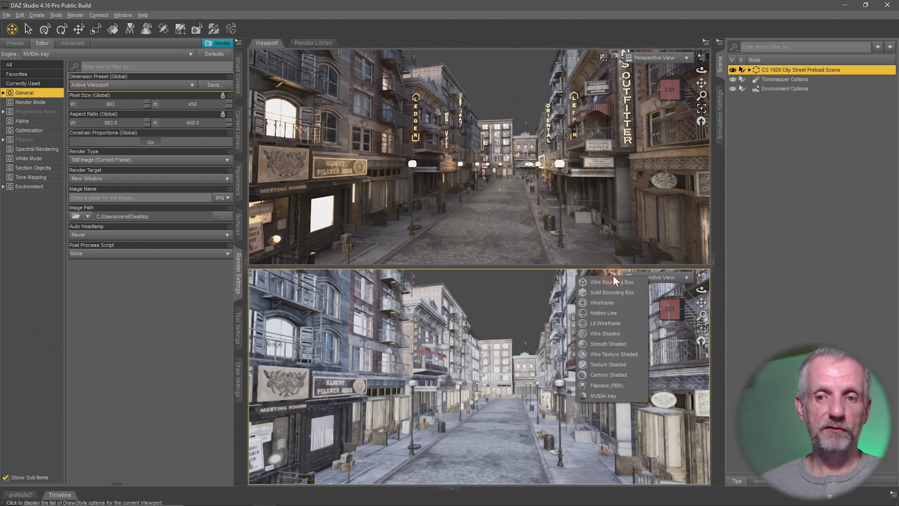
left_click(620, 386)
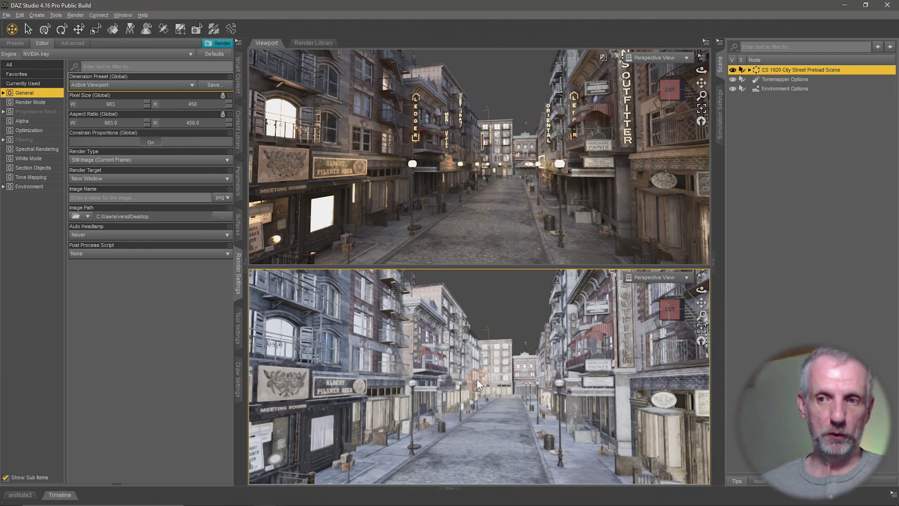
Look at the Tonemapper Options and Environment Options nodes in the scene
left_click(783, 107)
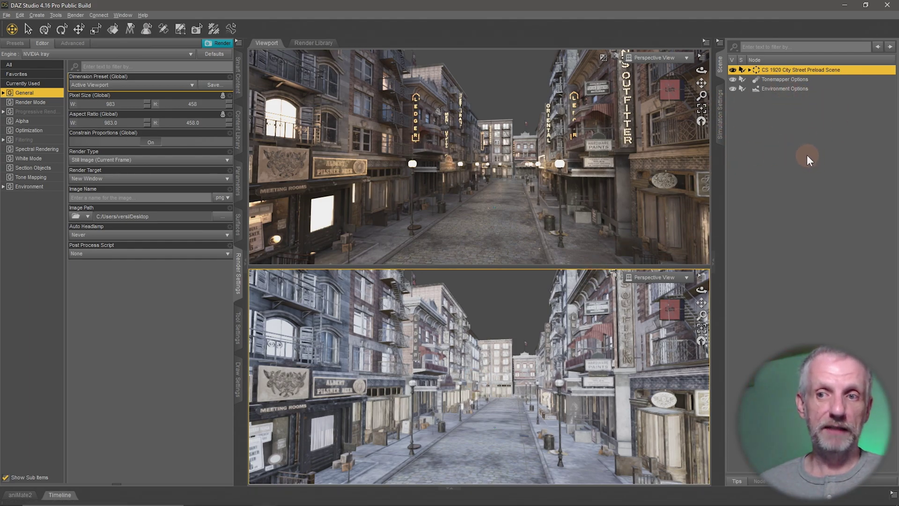
left_click(800, 80)
left_click(802, 87)
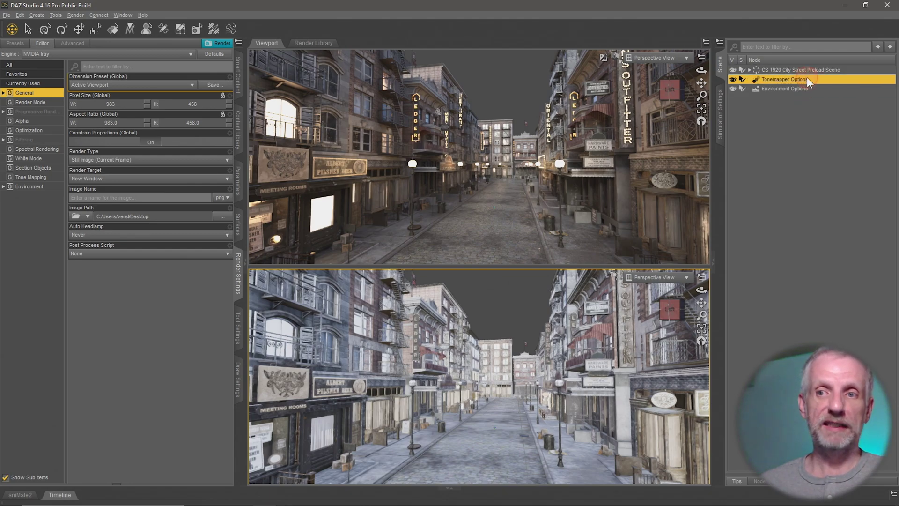
left_click(800, 89)
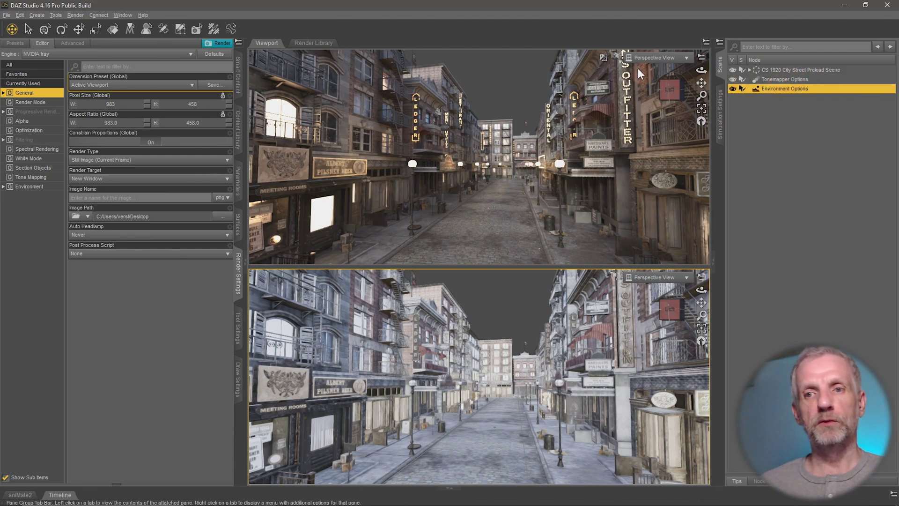
left_click(805, 80)
left_click(801, 88)
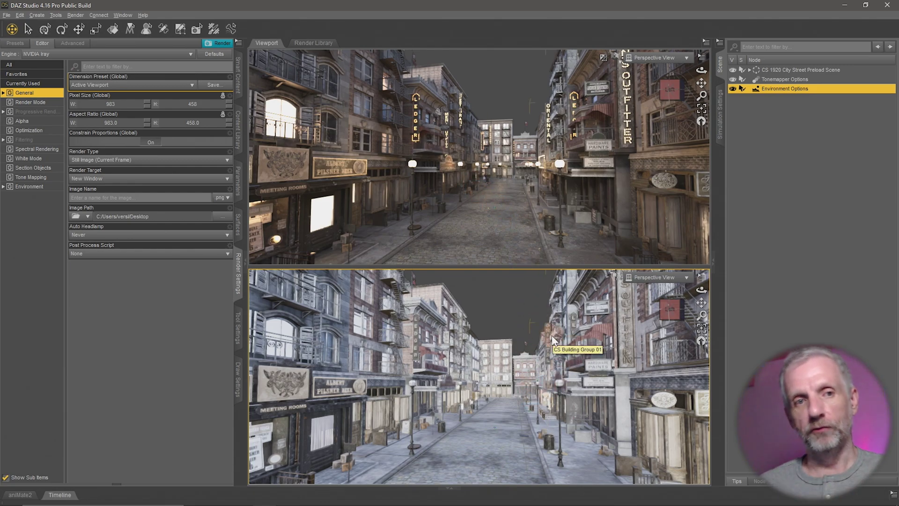
Create a Filament Draw Options node with default settings applied
left_click(37, 15)
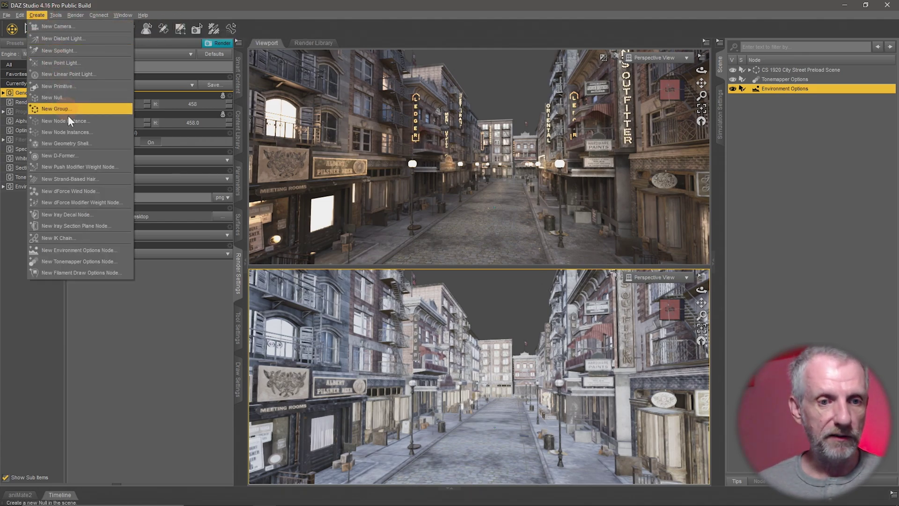
left_click(98, 273)
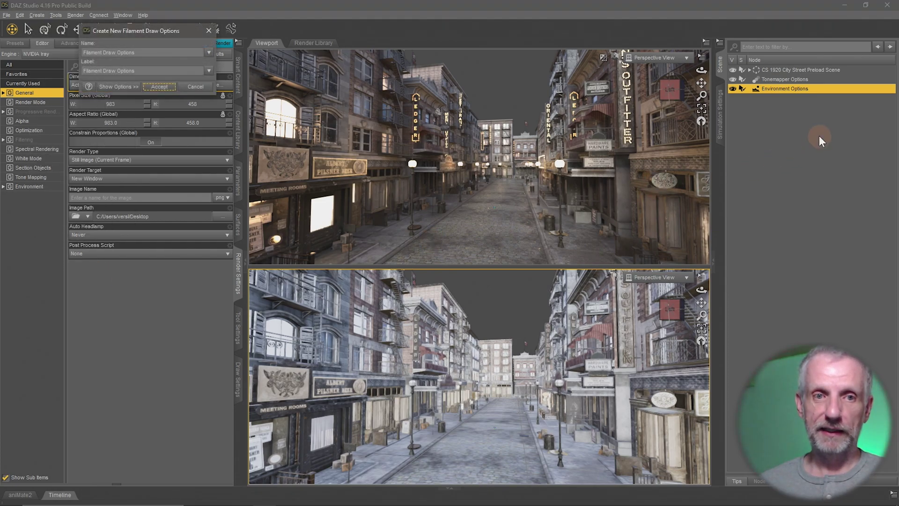
left_click(126, 87)
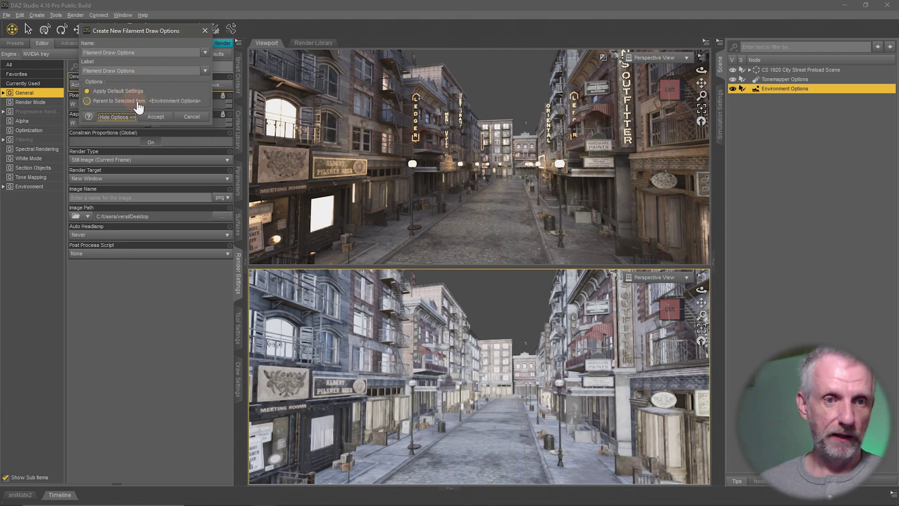
left_click(162, 118)
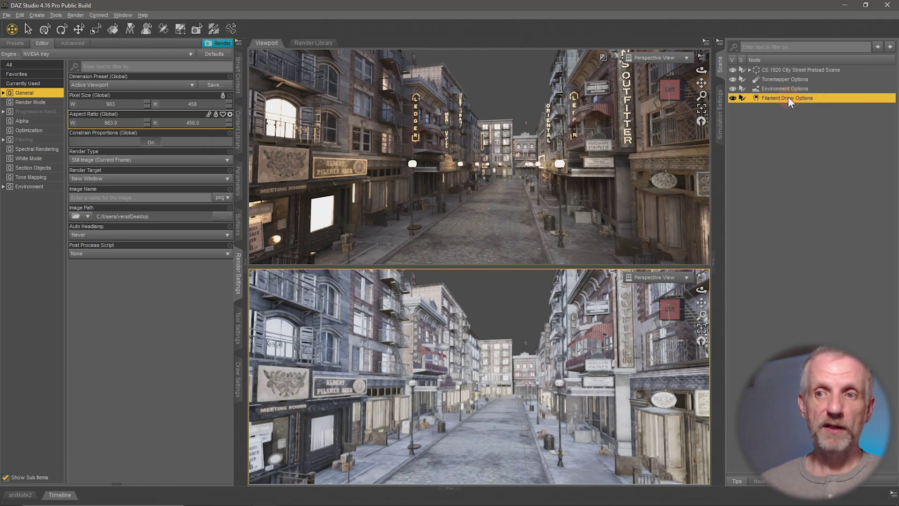
Open the Environment parameters of the Filament Draw Options node and inspect its Environment Intensity Scale value
left_click(238, 190)
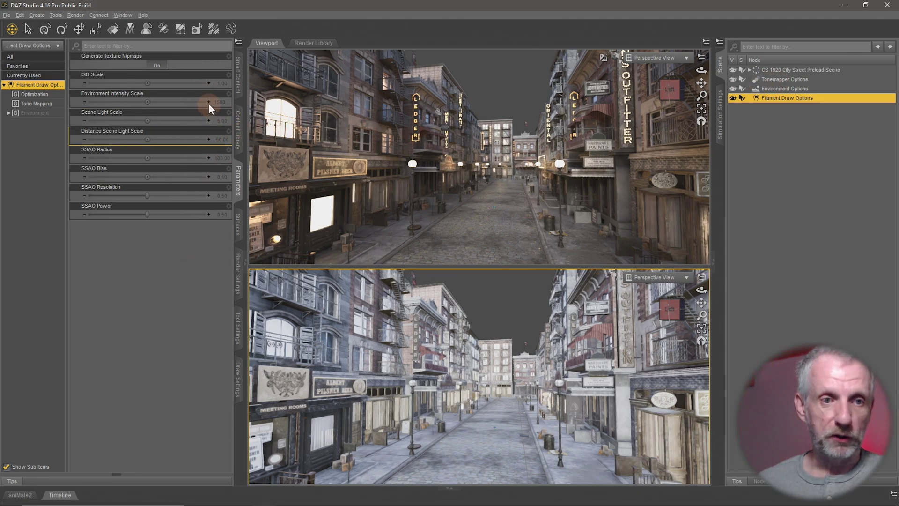
left_click(40, 115)
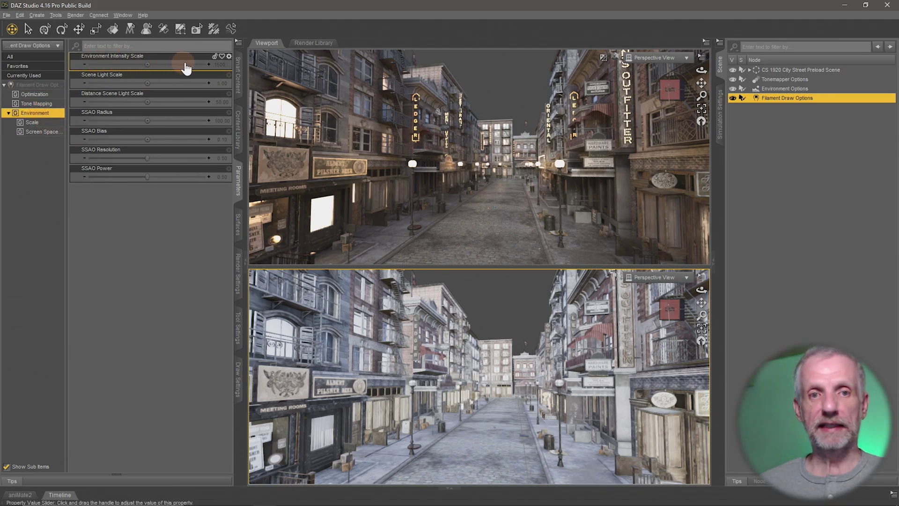
double_click(217, 64)
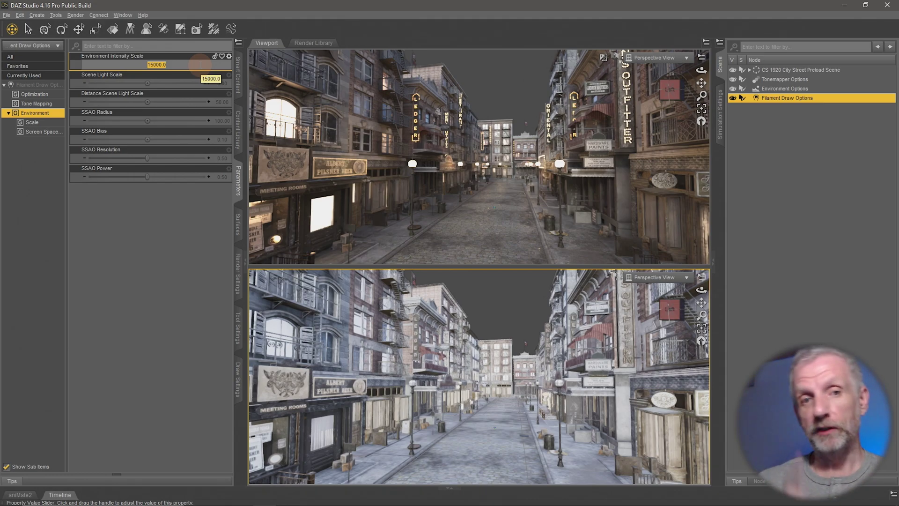
type("1500")
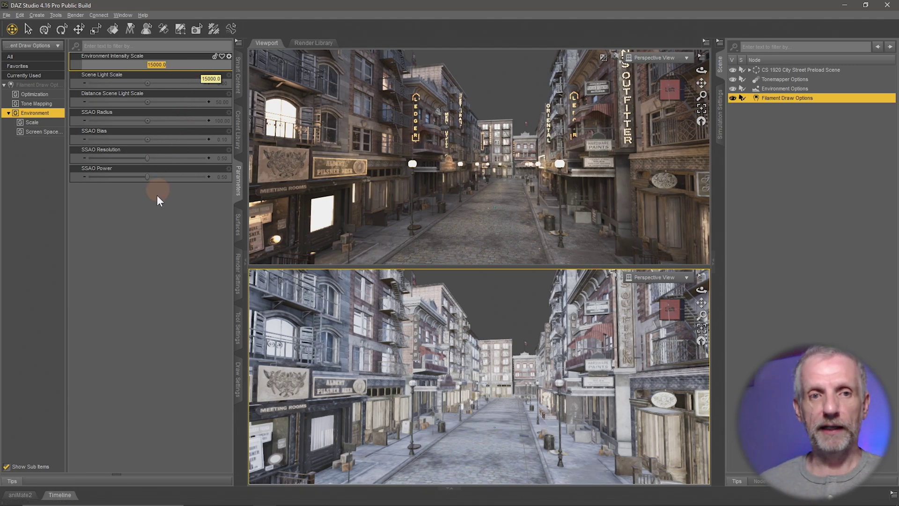
key("Return")
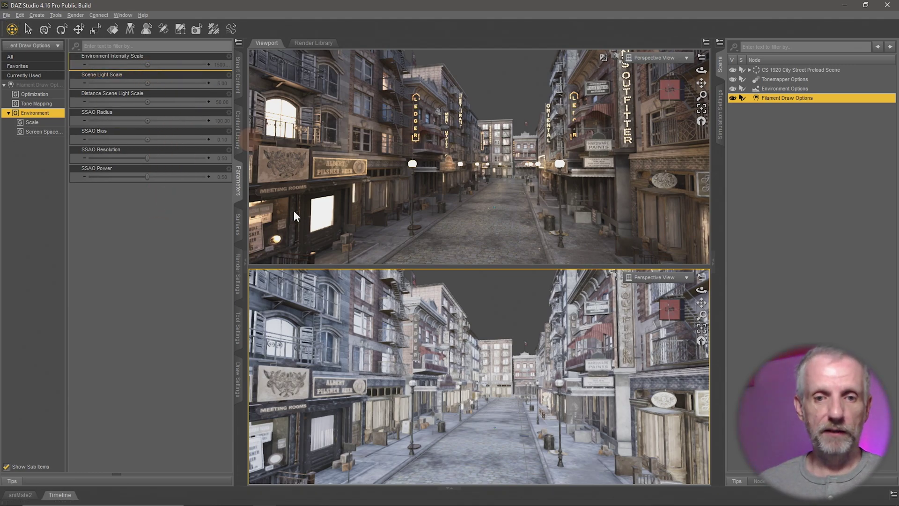
Lower the Filament Environment Intensity Scale and set it to 0
left_click_drag(160, 60, 214, 66)
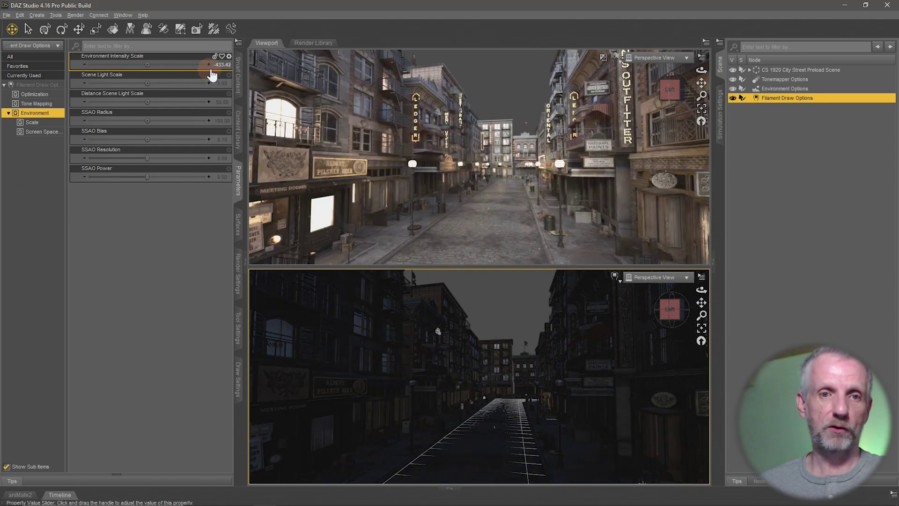
left_click(221, 64)
type("0")
key("Return")
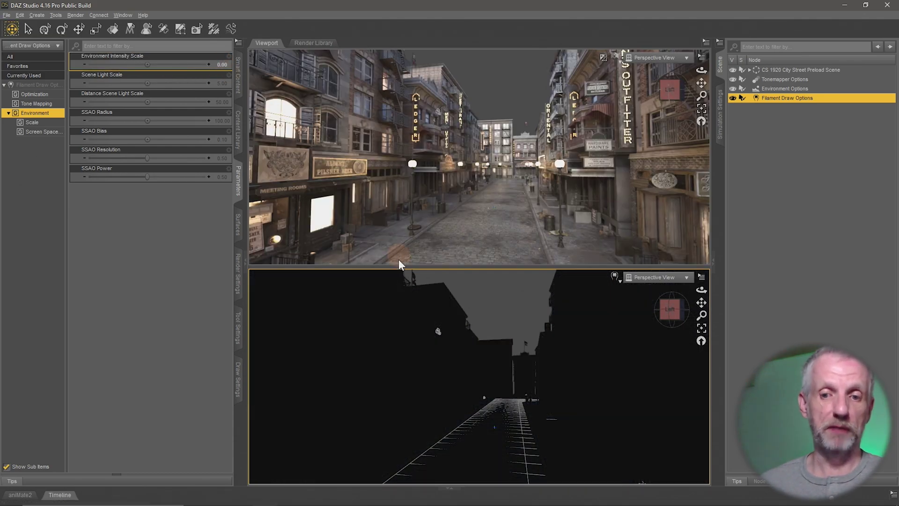
Raise the Environment Intensity Scale gradually from zero and set it to 5000
left_click_drag(149, 66, 149, 66)
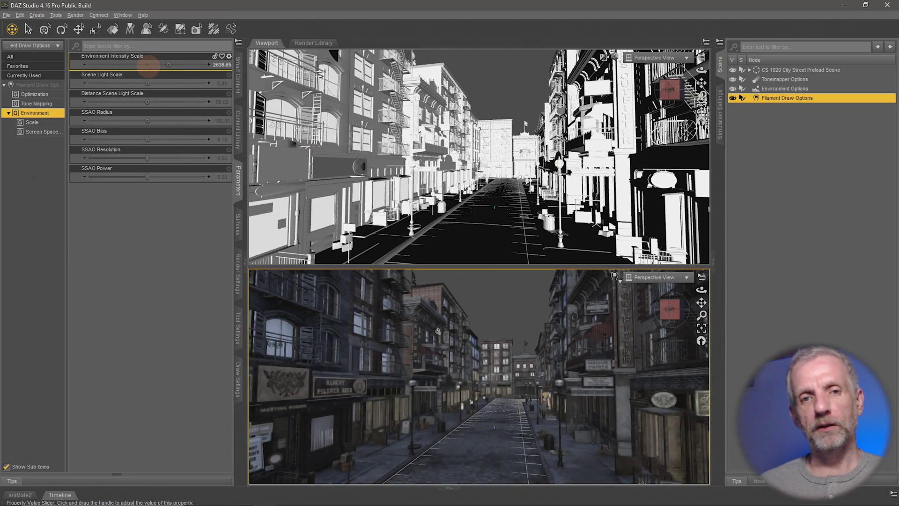
left_click_drag(149, 66, 149, 66)
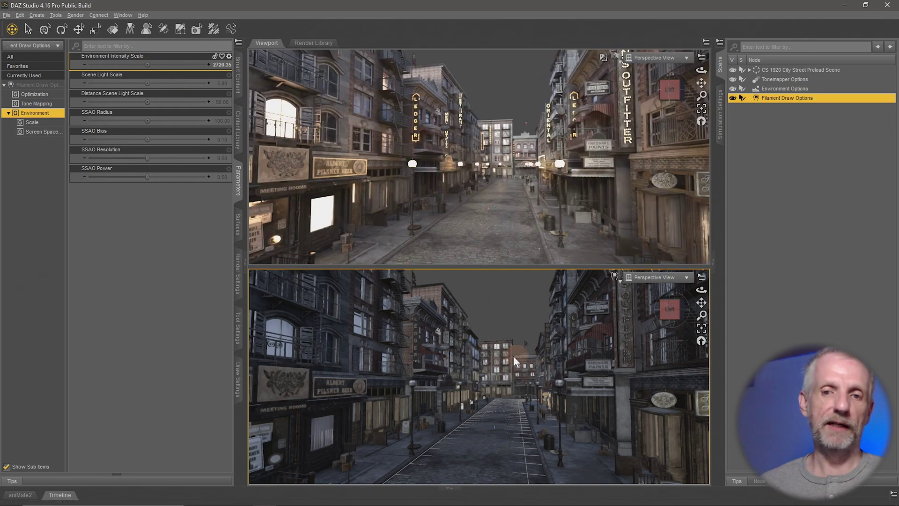
mouse_move(149, 65)
mouse_move(149, 66)
left_mouse_down()
mouse_move(165, 65)
mouse_move(150, 65)
left_mouse_up()
left_click(157, 65)
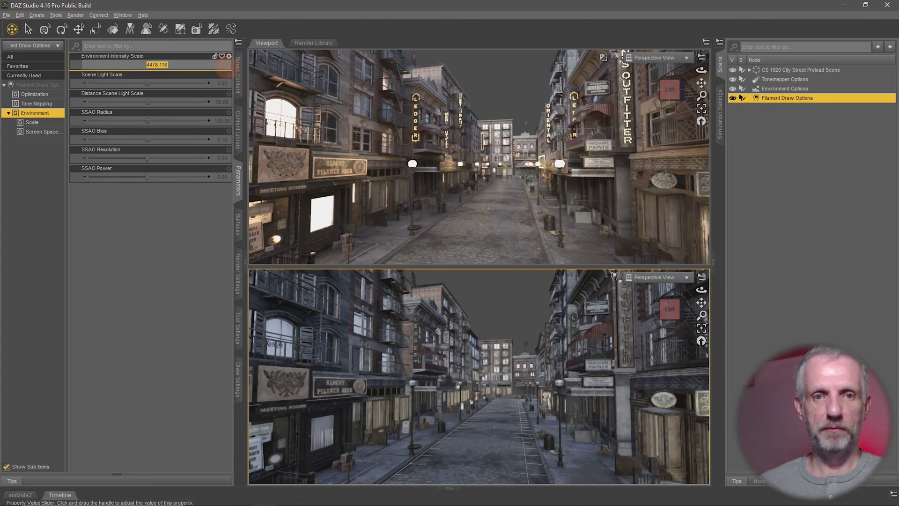
type("5000")
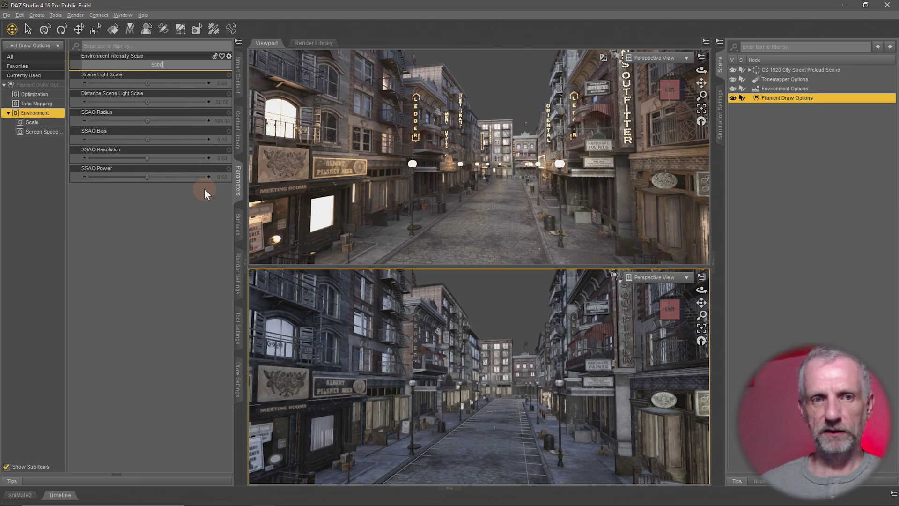
key("Return")
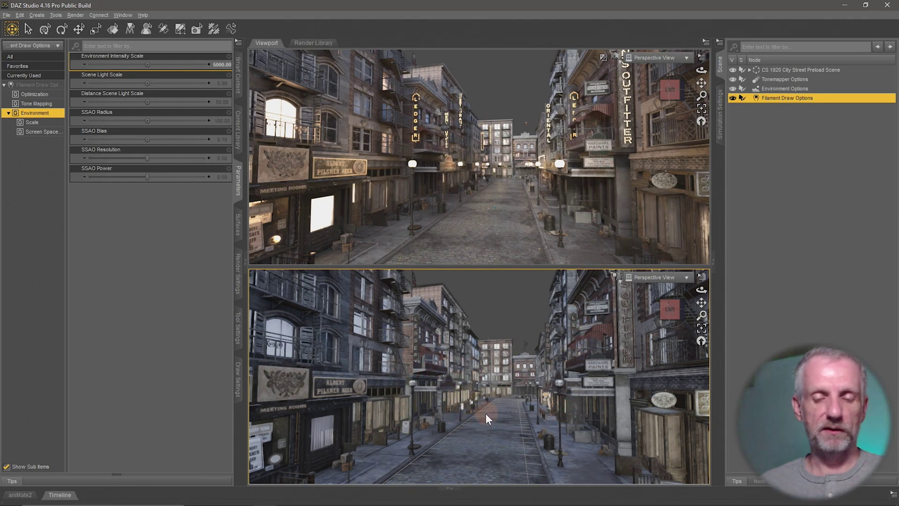
Set the Environment Intensity Scale to 6000 and compare the Filament viewport with the Iray viewport
left_click(223, 66)
type("60")
key("Return")
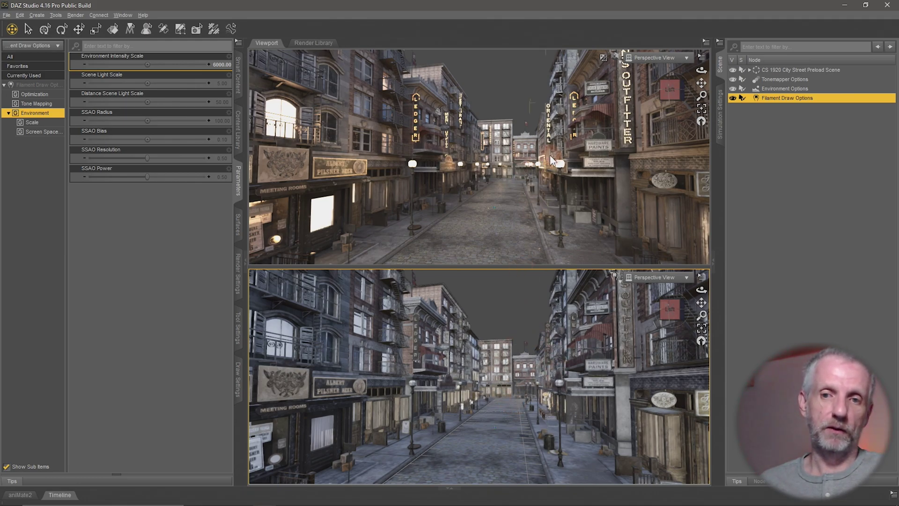
left_click_drag(552, 142, 535, 173)
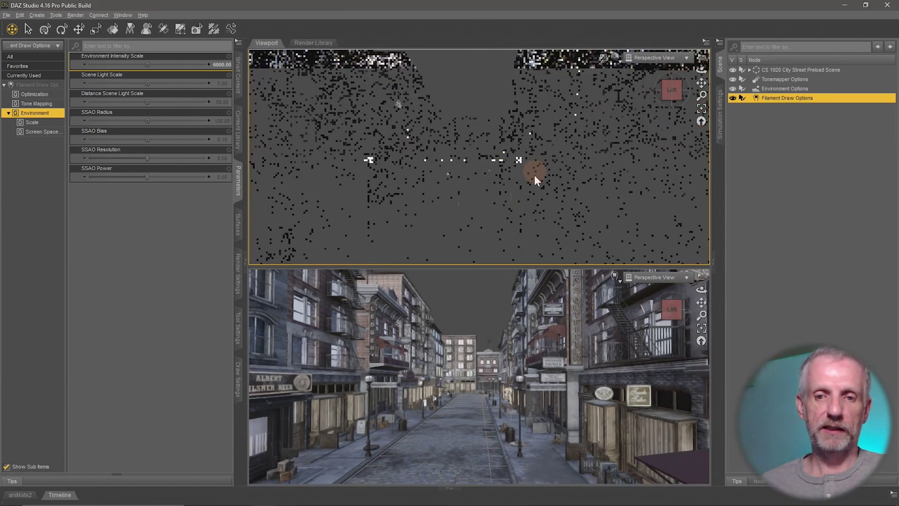
scroll(468, 394, "up", 3)
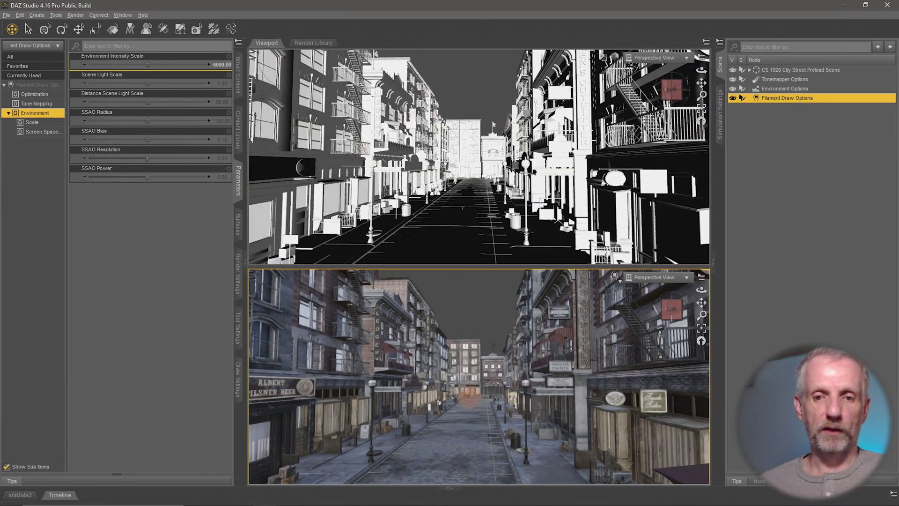
Compare the Filament and Iray viewports from different points along the street
scroll(468, 394, "up", 5)
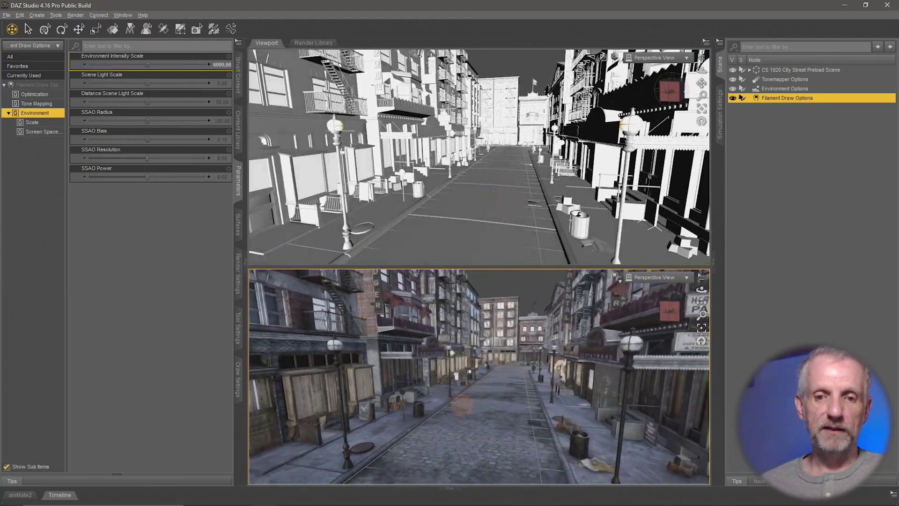
scroll(468, 395, "up", 5)
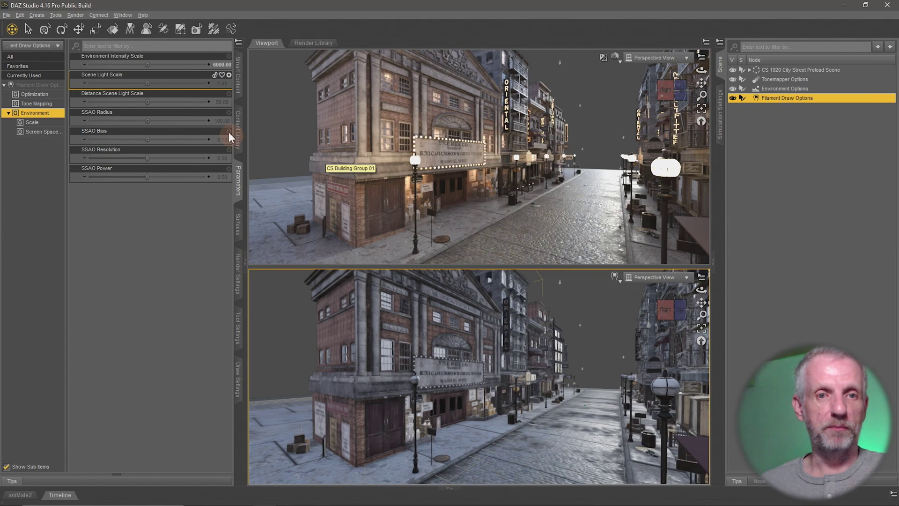
mouse_move(220, 83)
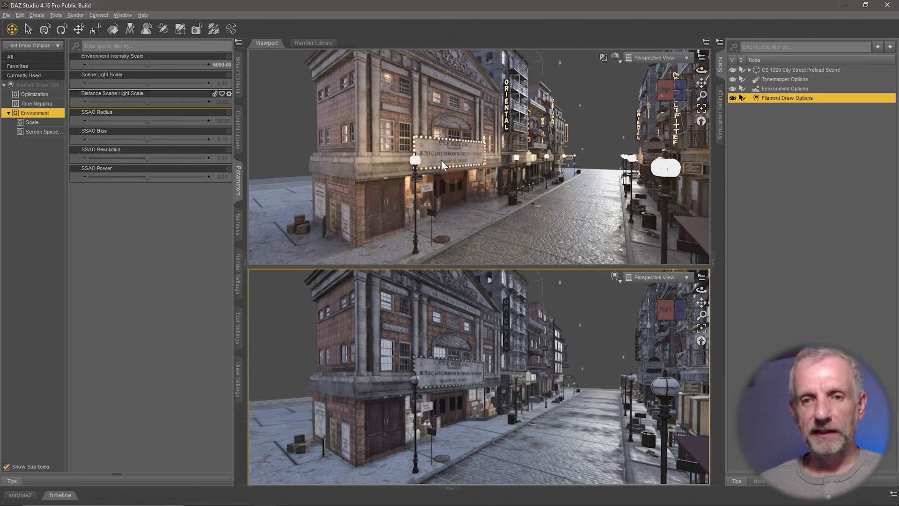
Move the view inside the building and try lowering the Filament Environment Intensity Scale to about 950
left_click_drag(381, 330, 442, 337, "alt")
left_click_drag(403, 366, 465, 385, "alt")
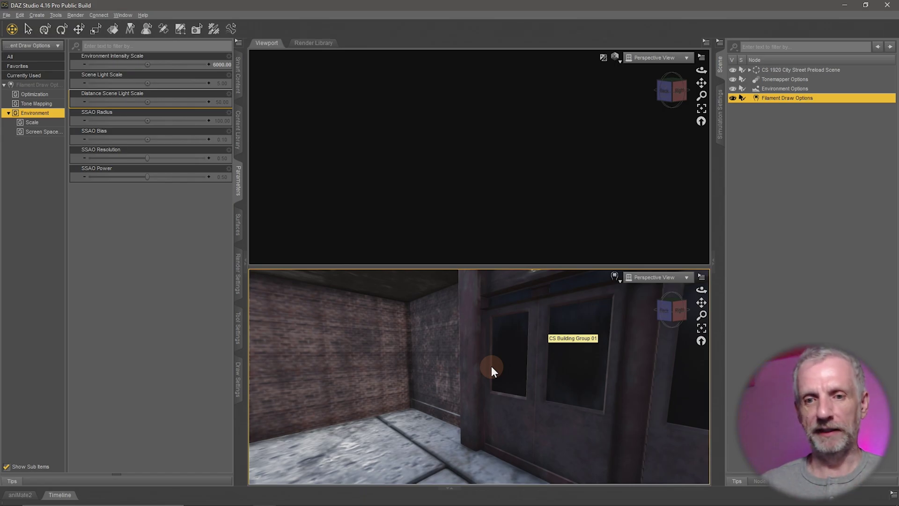
mouse_move(490, 366)
left_mouse_down()
mouse_move(529, 367)
mouse_move(522, 369)
left_mouse_up()
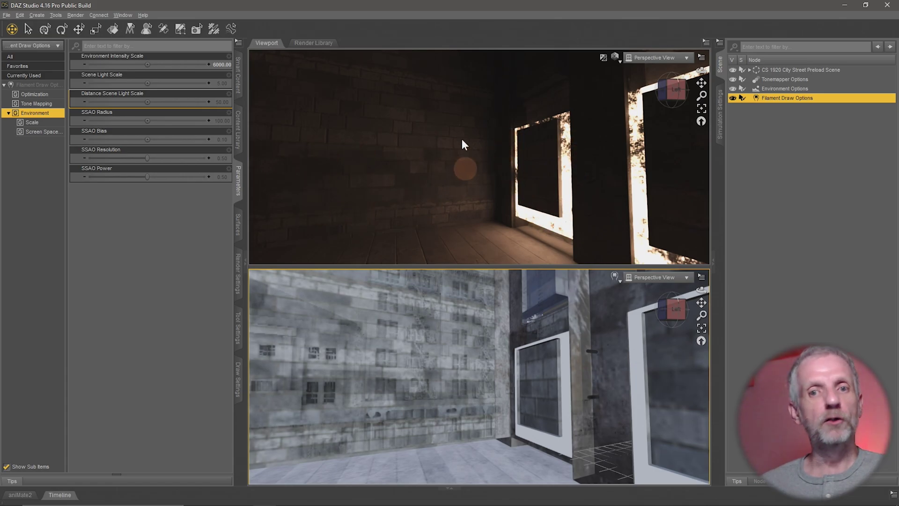
left_click_drag(447, 388, 548, 391)
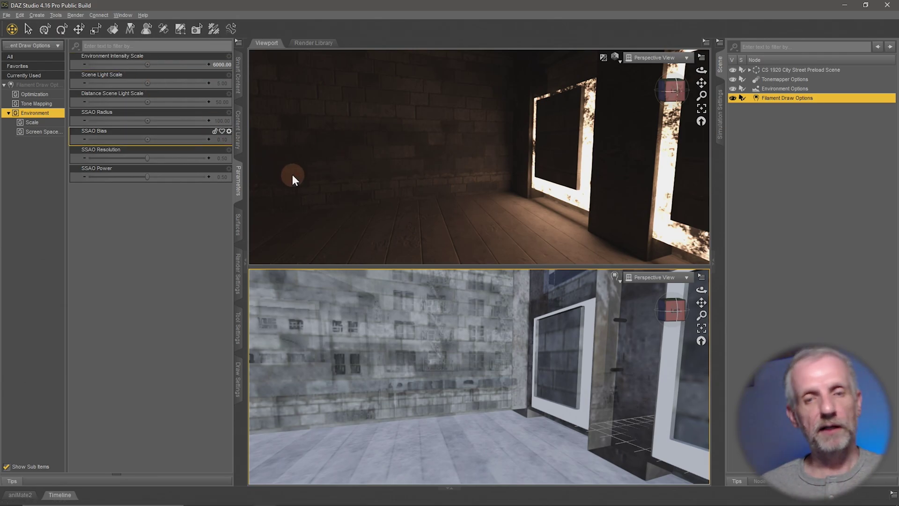
left_click_drag(146, 63, 147, 64)
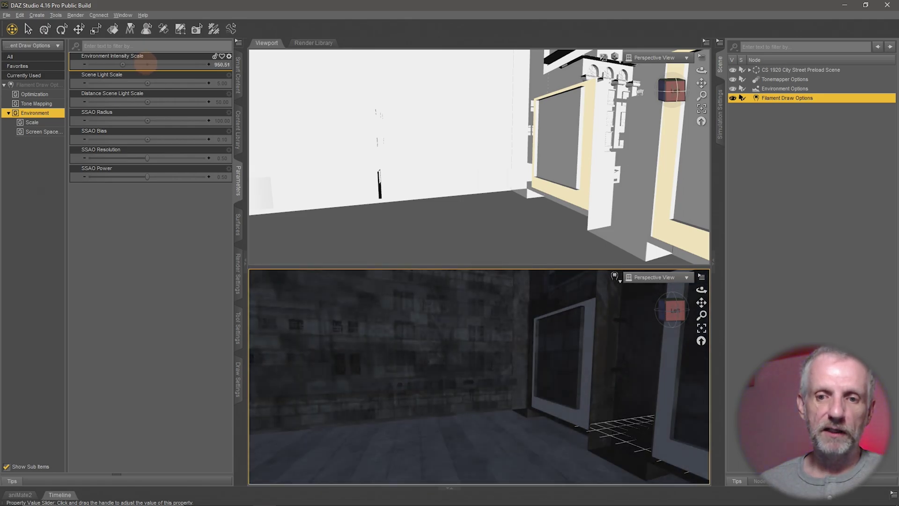
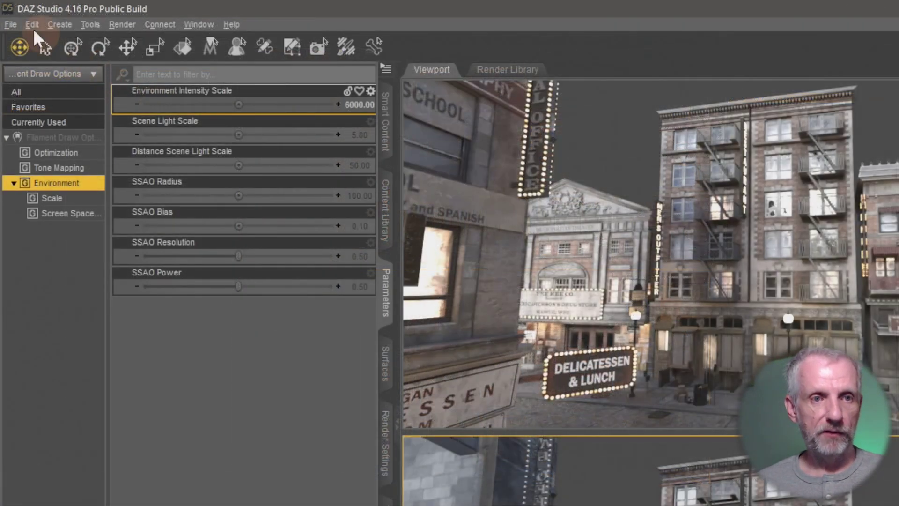
Start a new scene, discarding the changes to the 1920 City Street scene
left_click(10, 23)
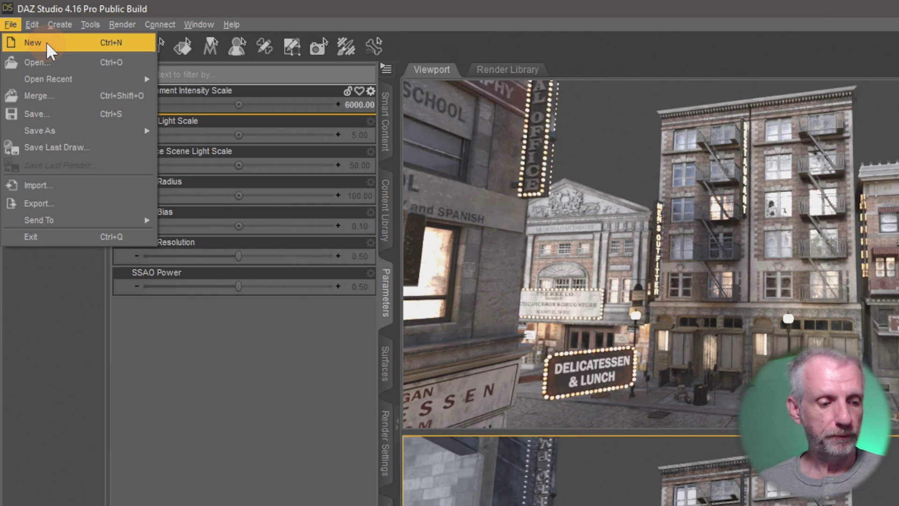
left_click(46, 43)
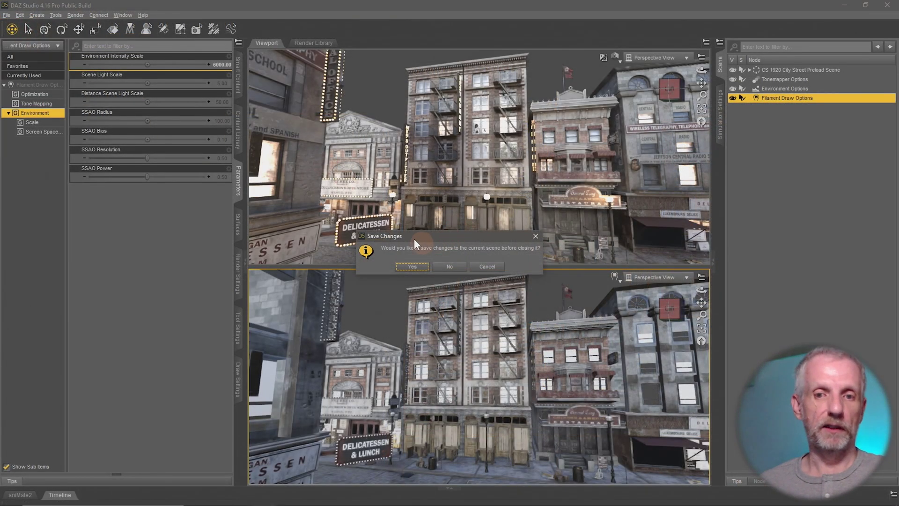
left_click_drag(449, 236, 444, 195)
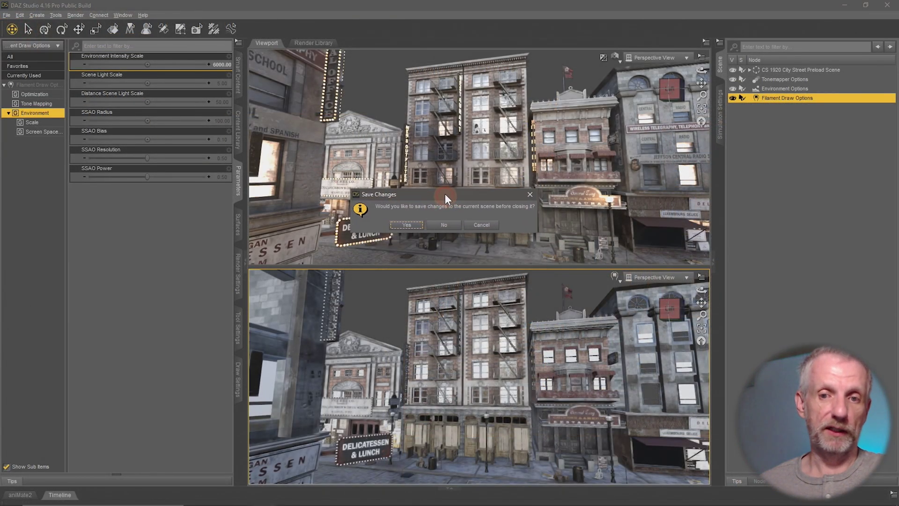
left_click(450, 229)
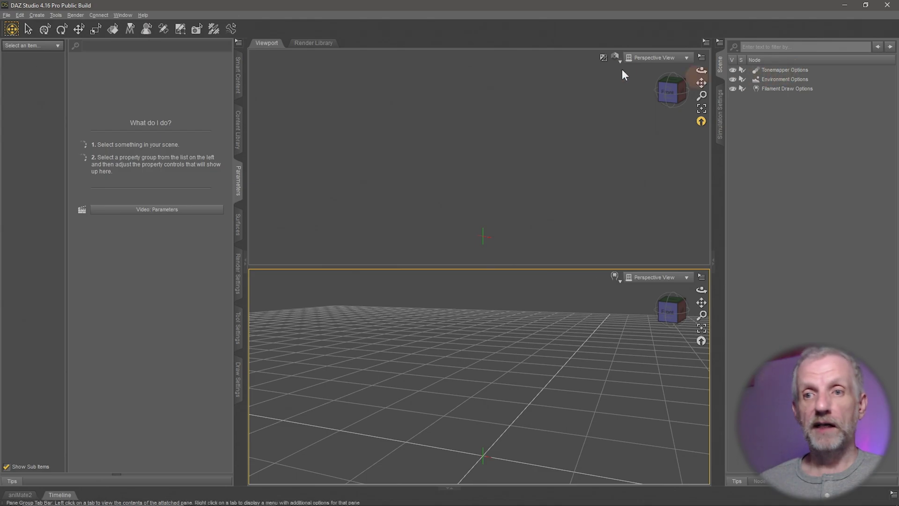
Set the upper viewport's draw style to Filament (PBR) and switch the layout to a single viewport
left_click(809, 79)
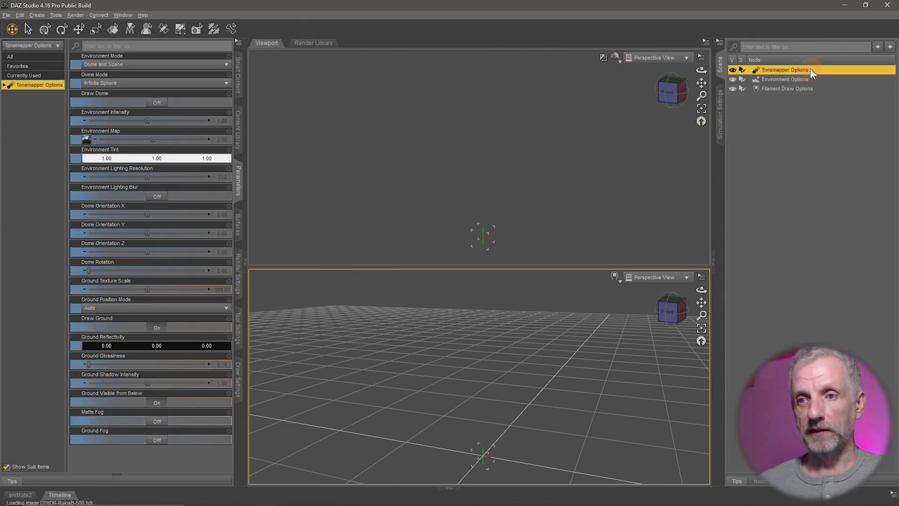
left_click(614, 65)
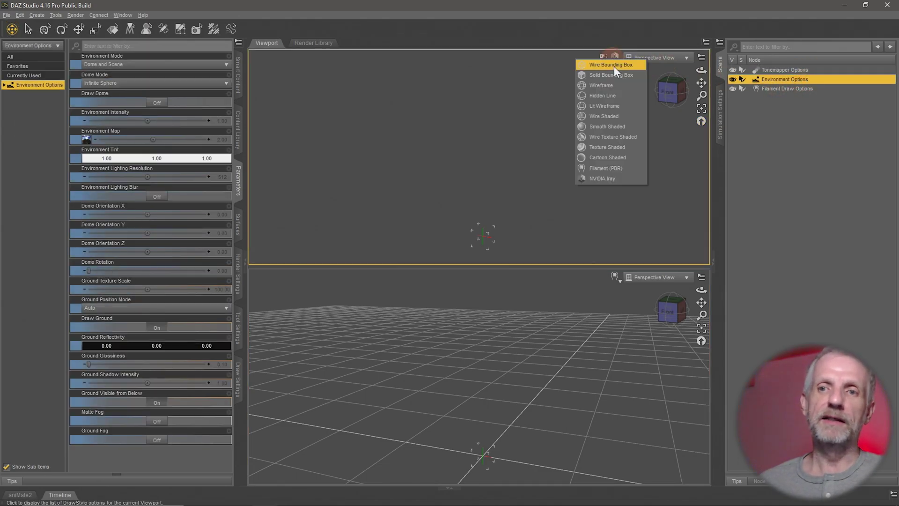
left_click(636, 168)
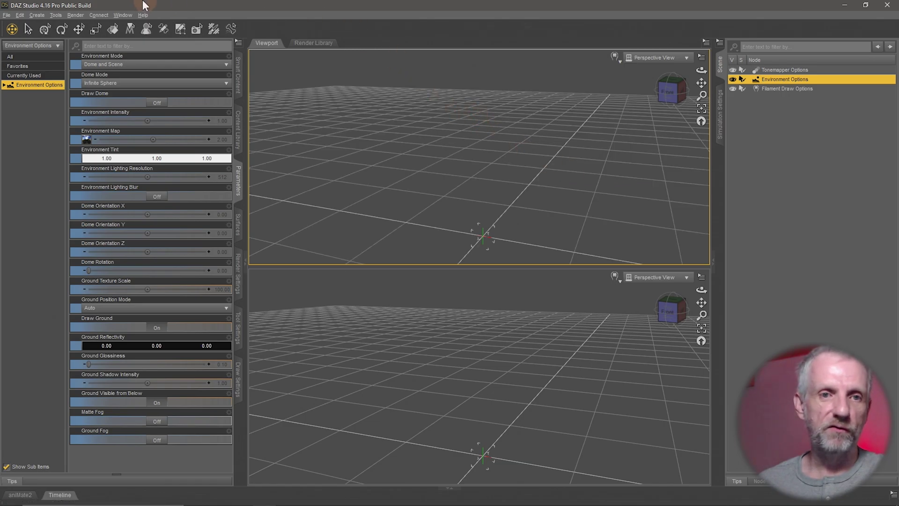
left_click(135, 15)
mouse_move(160, 36)
left_click(236, 37)
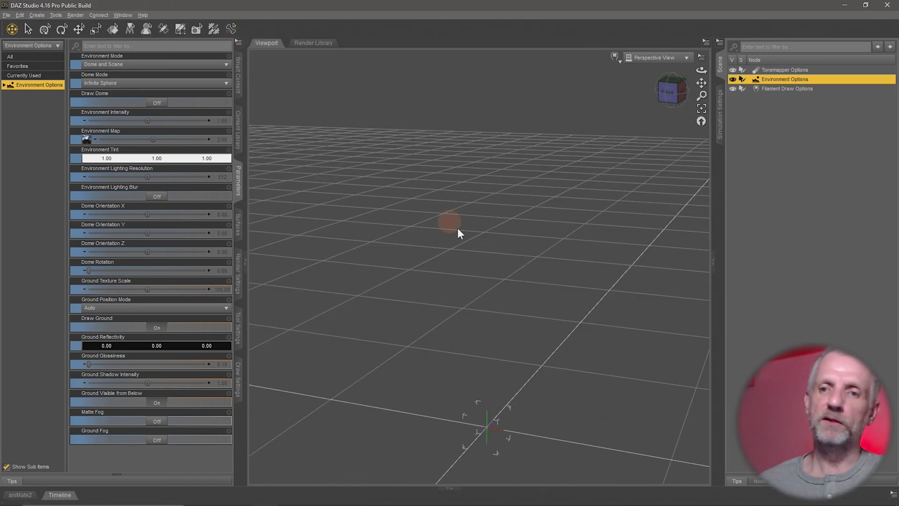
left_click_drag(537, 284, 415, 184)
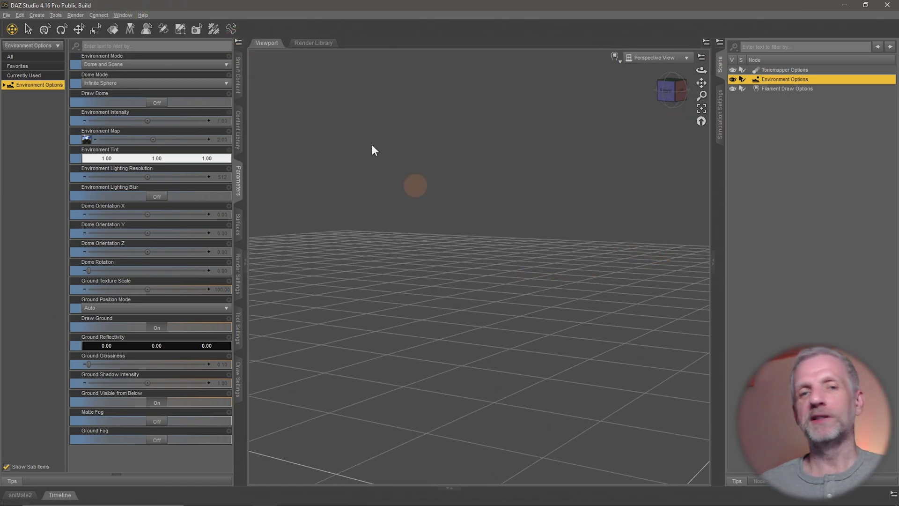
Replace the empty scene with another fresh scene without saving, keeping the single Filament viewport
left_click(7, 19)
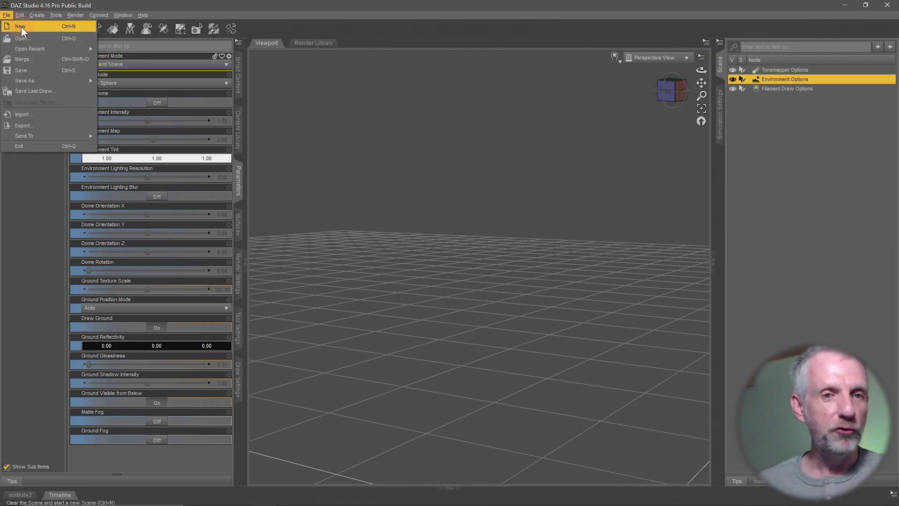
left_click(21, 26)
left_click(449, 267)
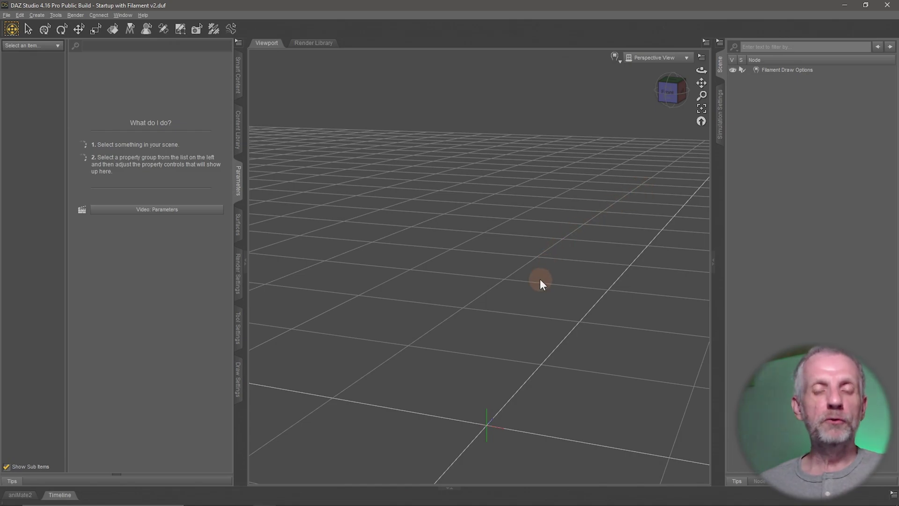
left_click_drag(540, 279, 540, 323)
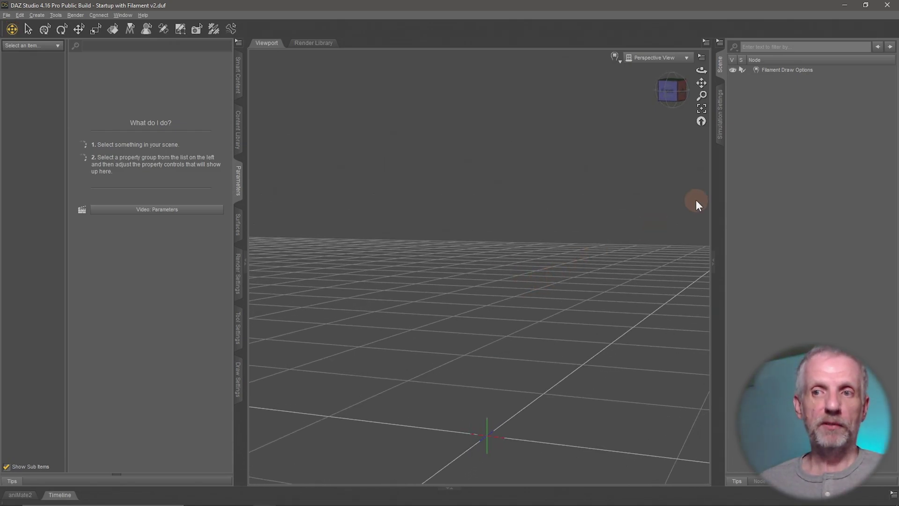
Select the Filament Draw Options node and set its Scene Light Scale to 1.5
left_click(809, 69)
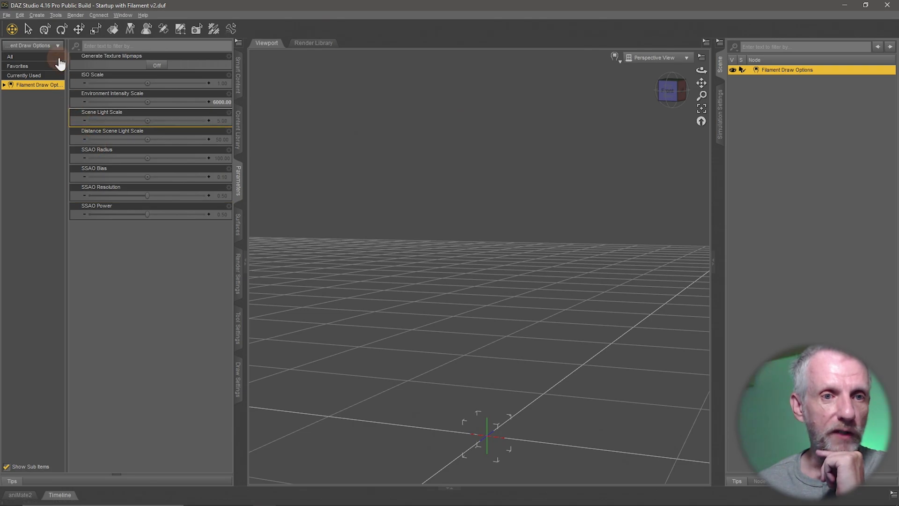
left_click(44, 30)
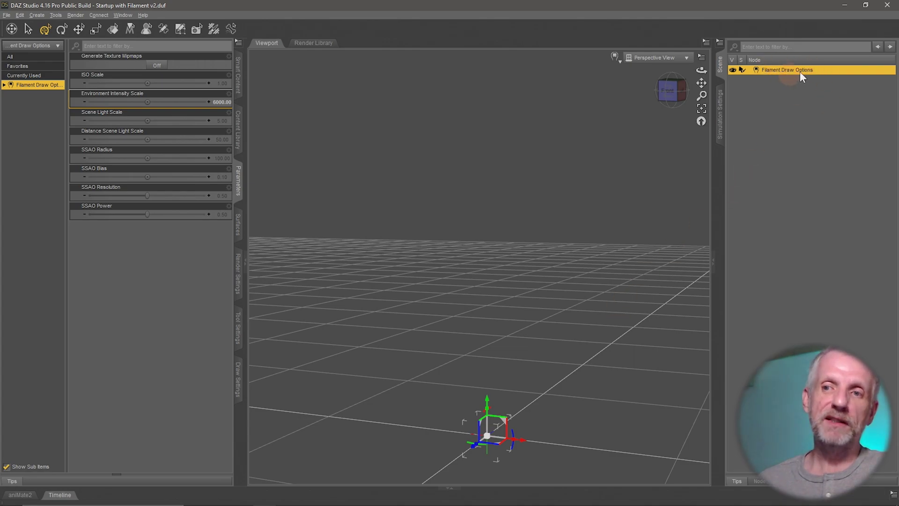
left_click(38, 16)
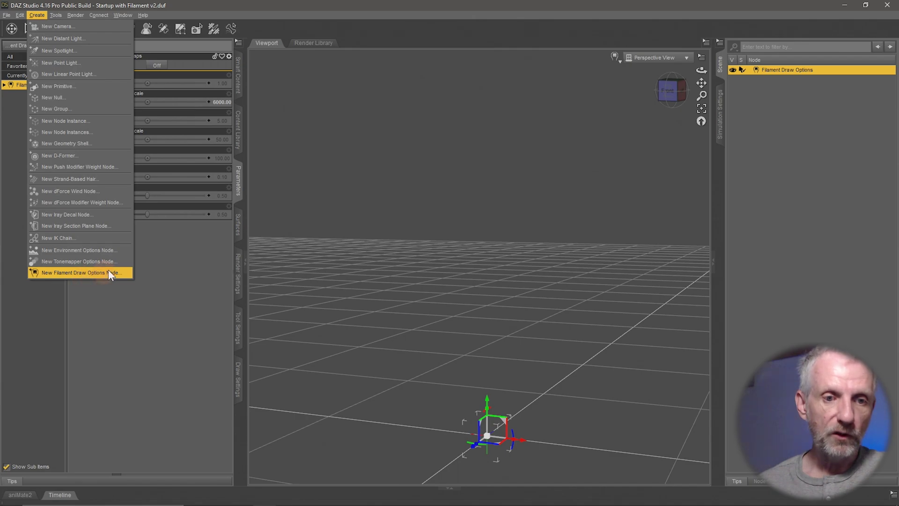
left_click(211, 263)
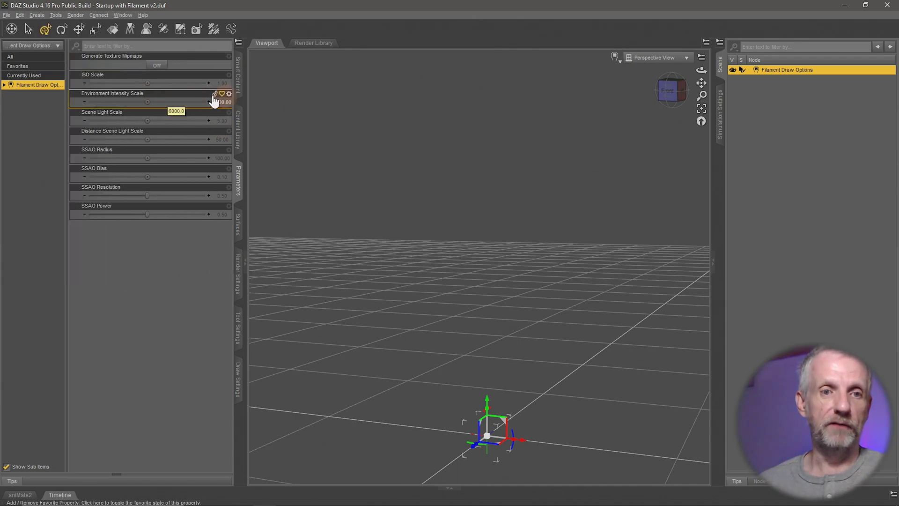
left_click(218, 121)
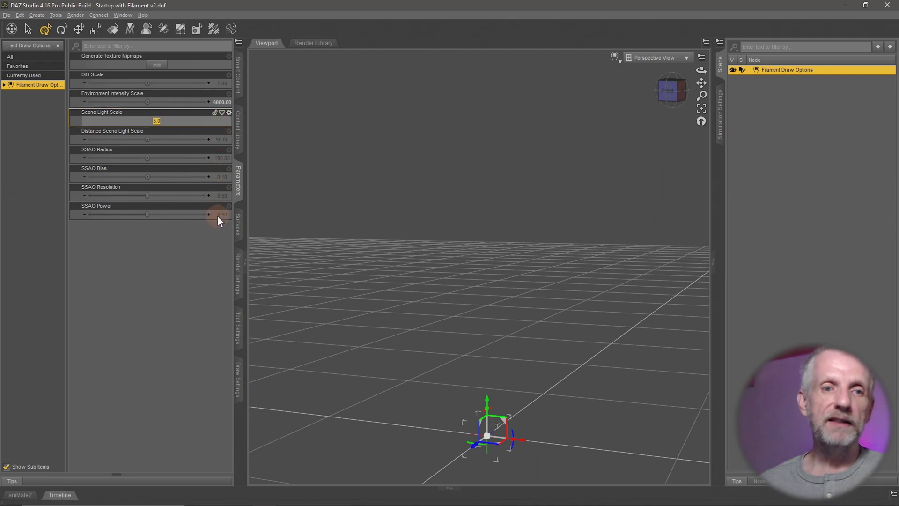
type("1.5")
key("Return")
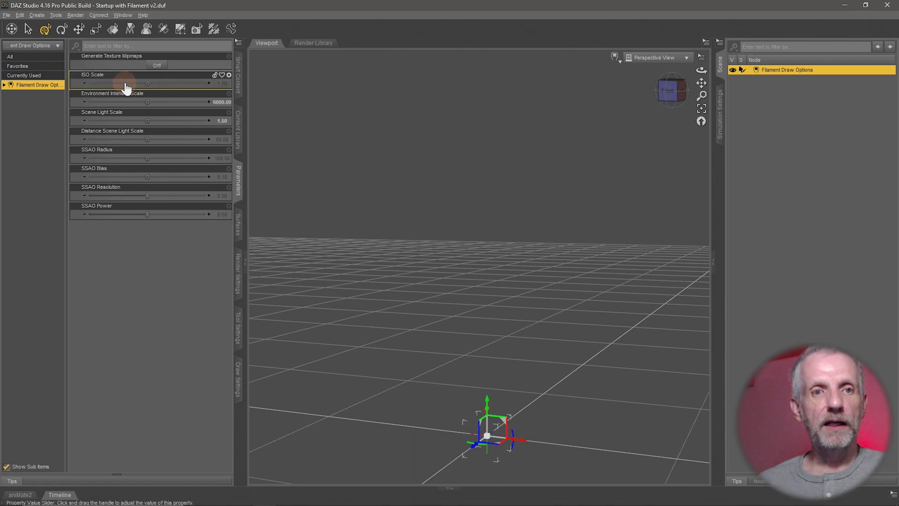
Save the scene to the Desktop as a DSON user file named Default Scene
left_click(13, 15)
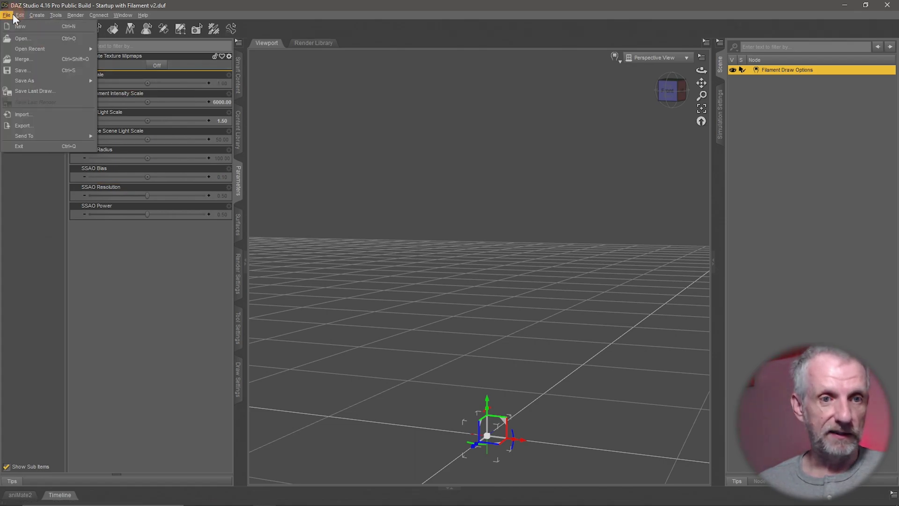
mouse_move(59, 80)
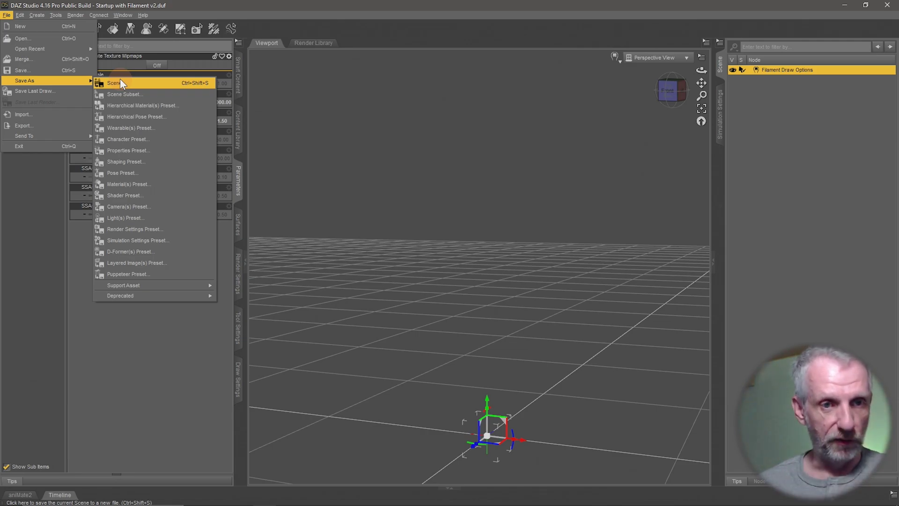
left_click(153, 82)
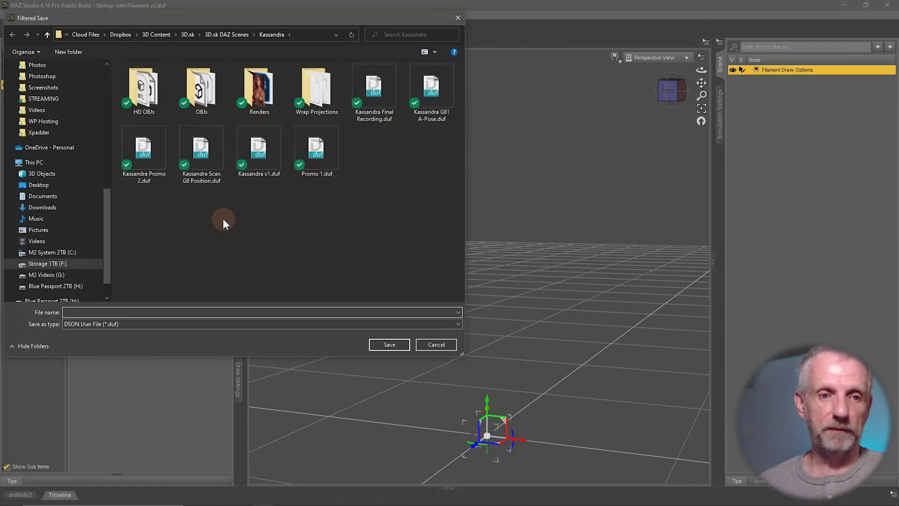
left_click(38, 185)
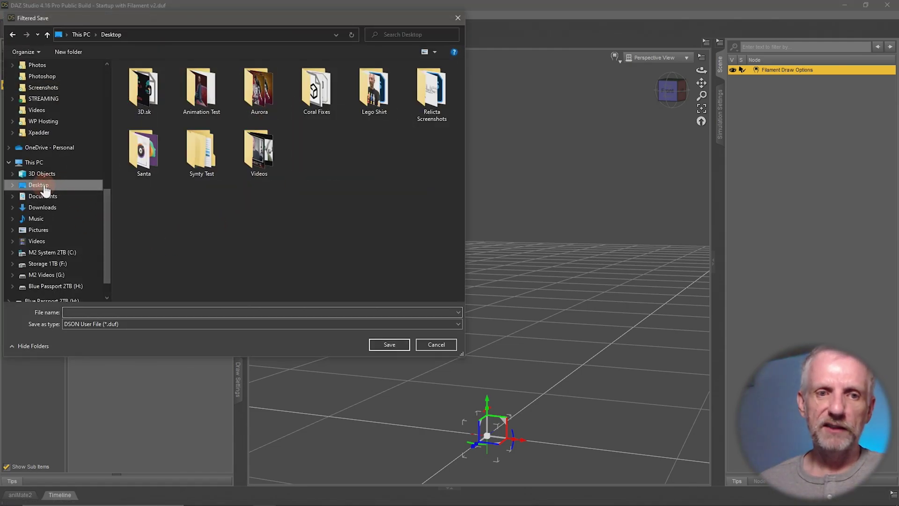
left_click(249, 312)
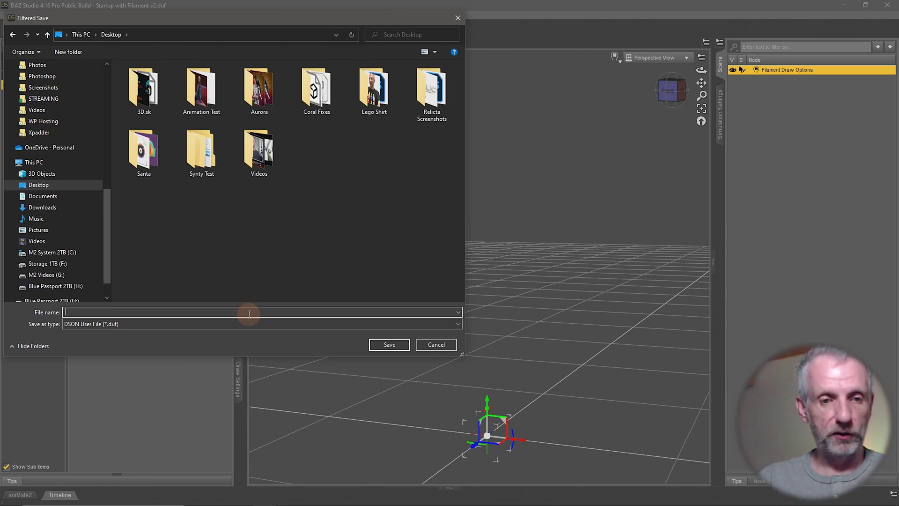
type("Default Scene")
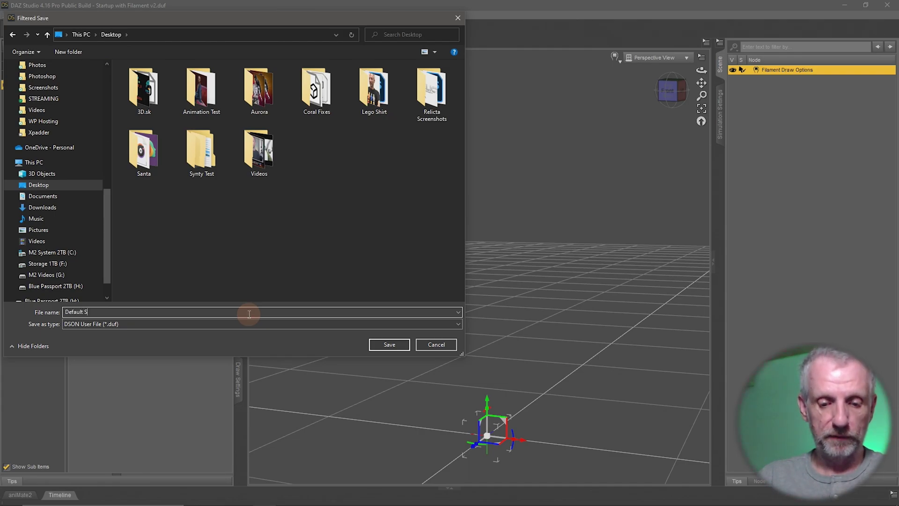
left_click(400, 350)
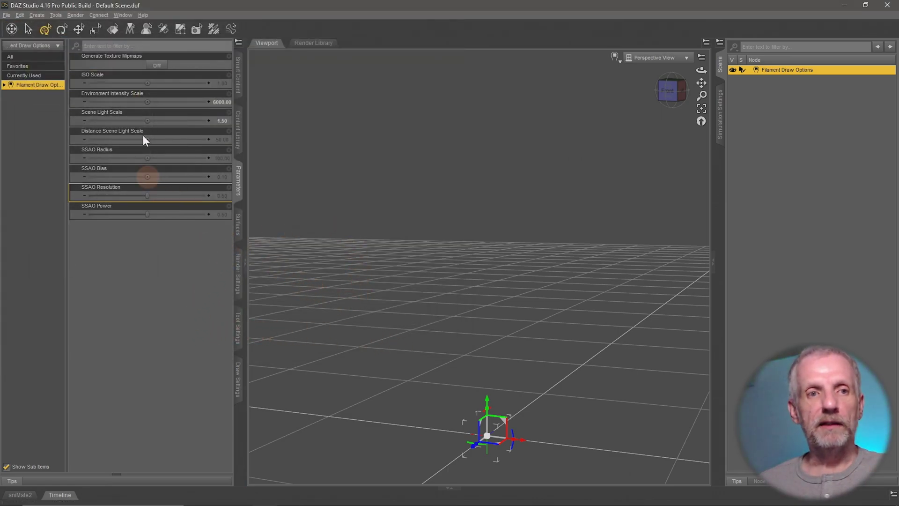
In the startup preferences, set the file loaded on launch to Default Scene.duf from the Desktop
left_click(21, 18)
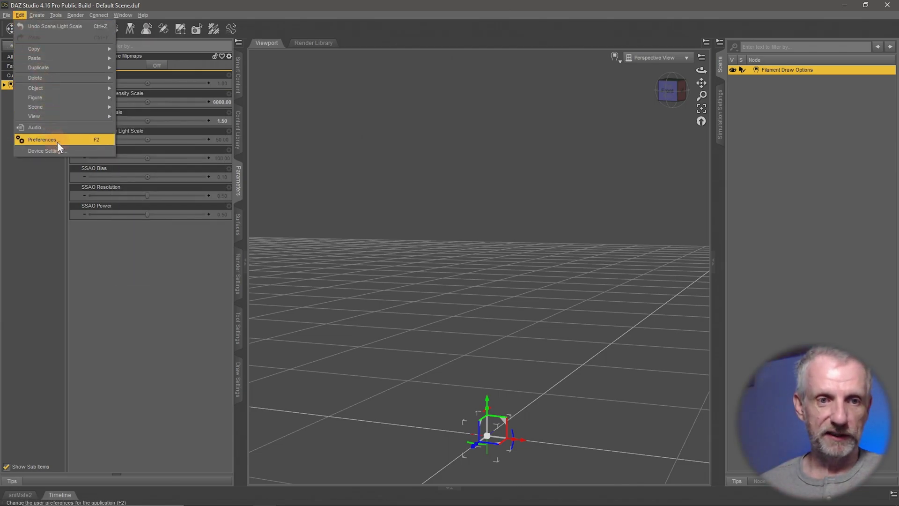
left_click(74, 140)
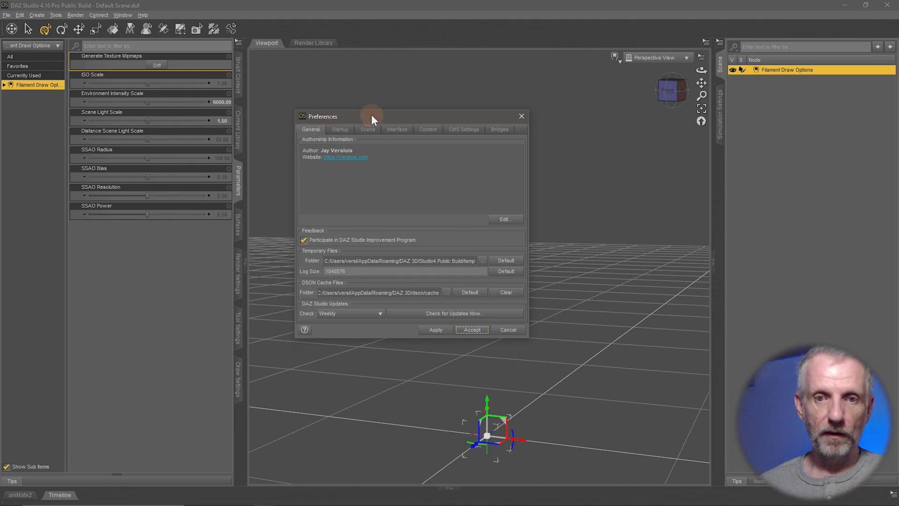
left_click_drag(372, 114, 103, 24)
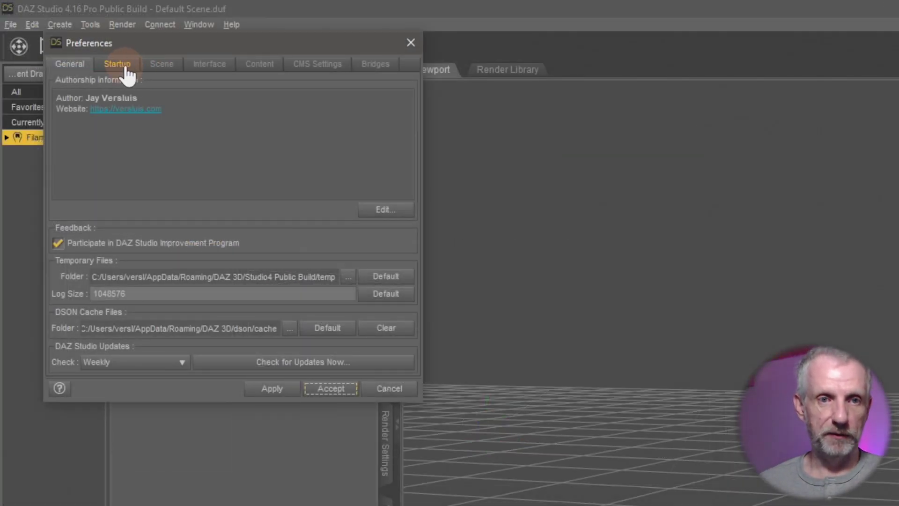
left_click(126, 70)
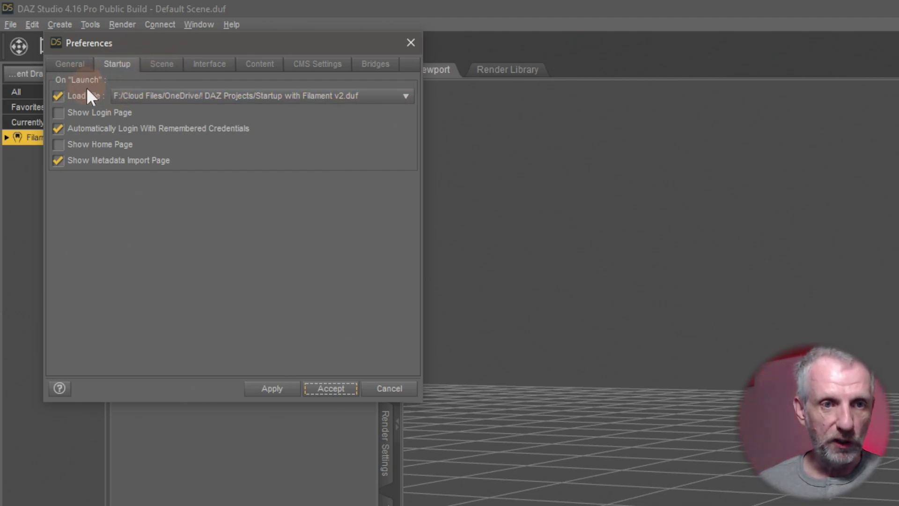
left_click(259, 96)
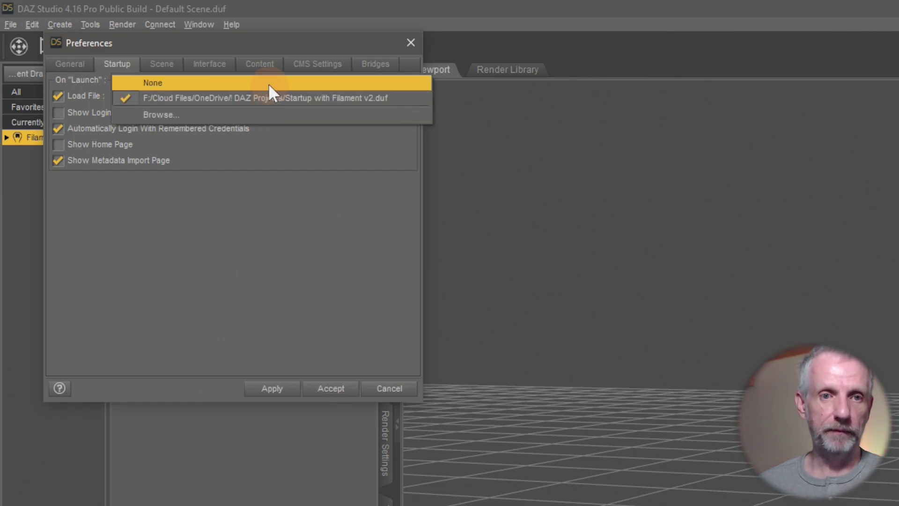
left_click(246, 114)
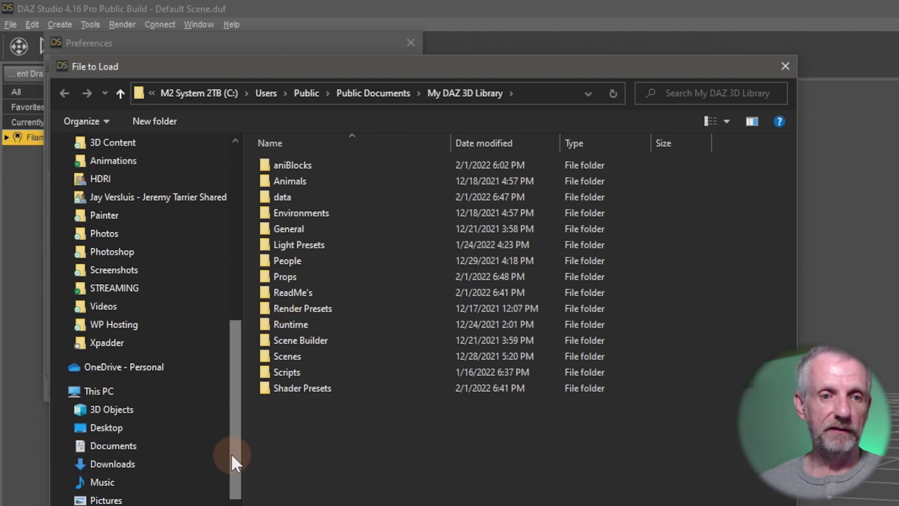
left_click(143, 429)
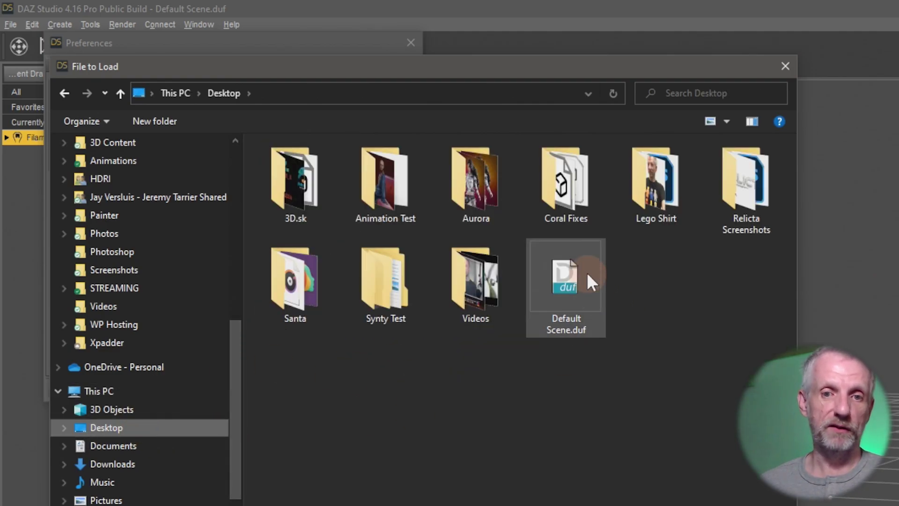
left_click(571, 286)
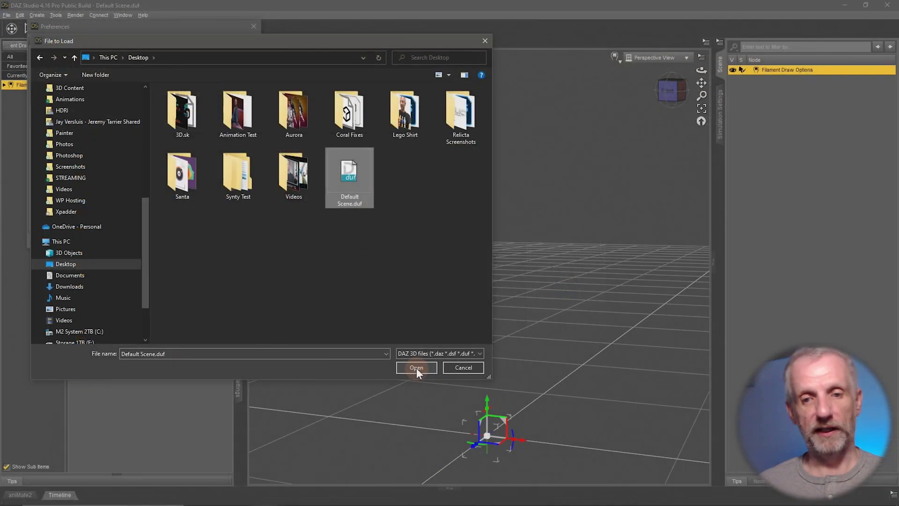
left_click(417, 367)
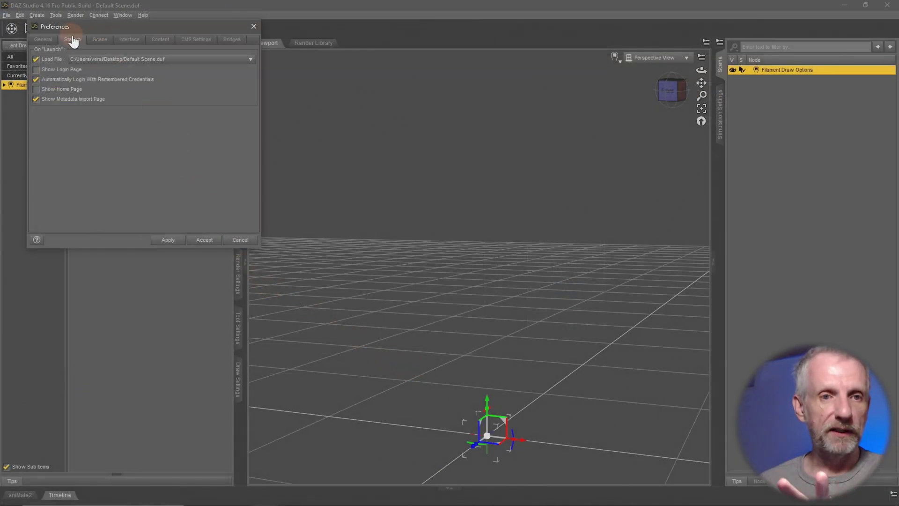
Compare the preferences for the file loaded on launch with those for the file loaded with a new scene
left_click(173, 57)
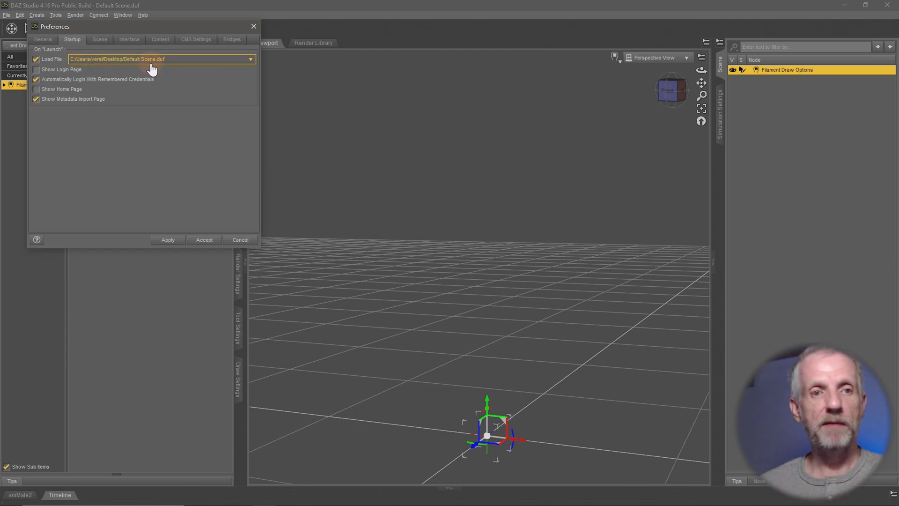
left_click(72, 41)
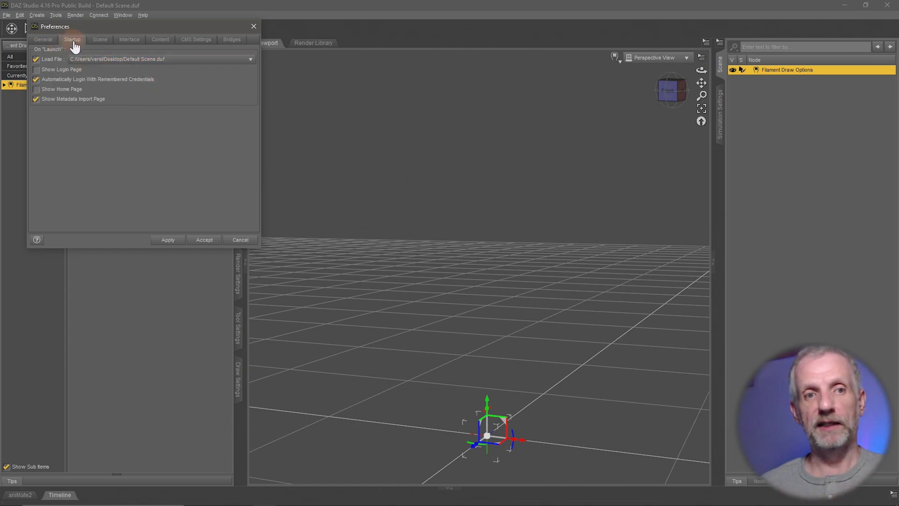
left_click(151, 59)
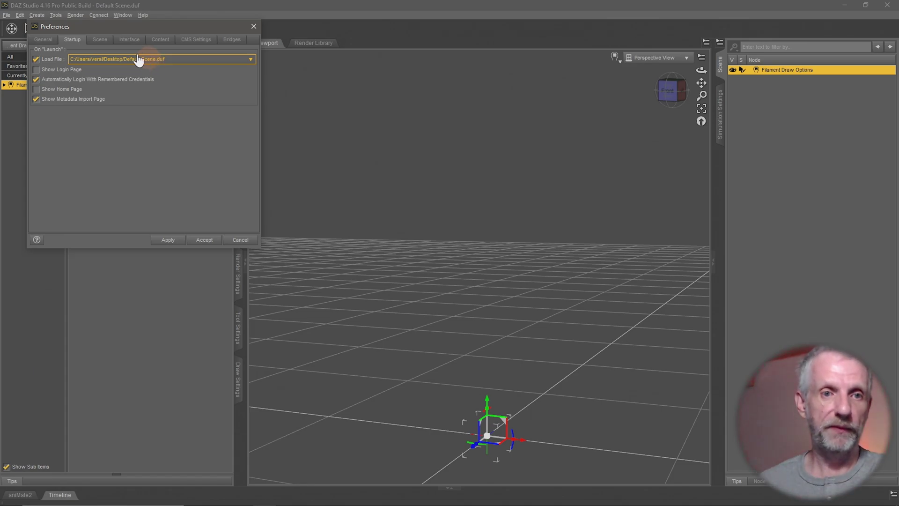
left_click(103, 42)
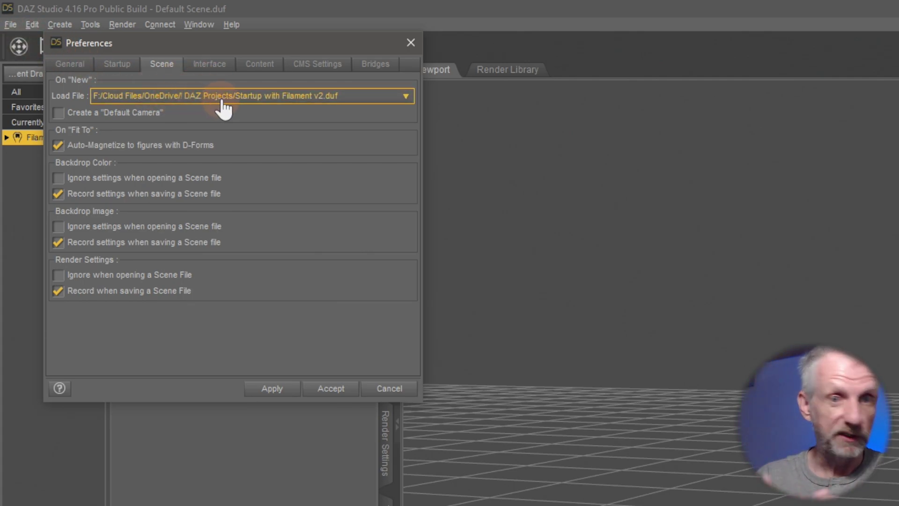
left_click(117, 66)
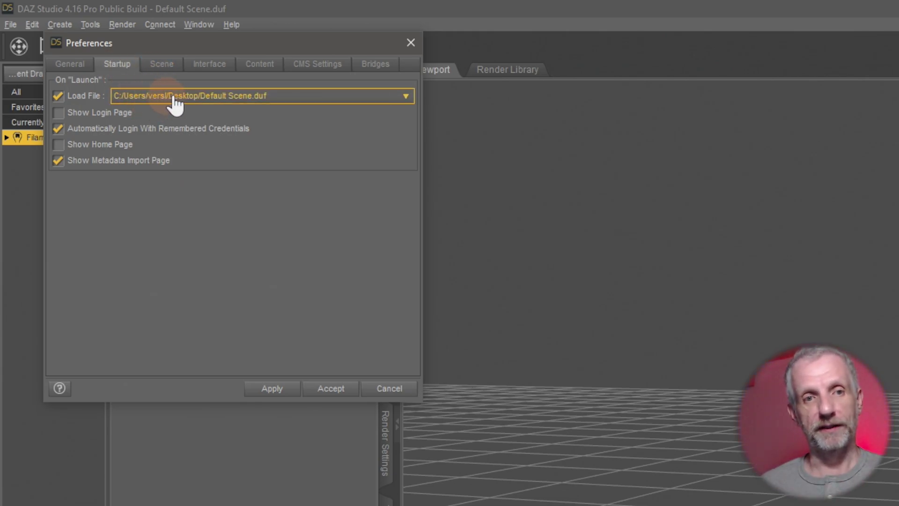
left_click(162, 70)
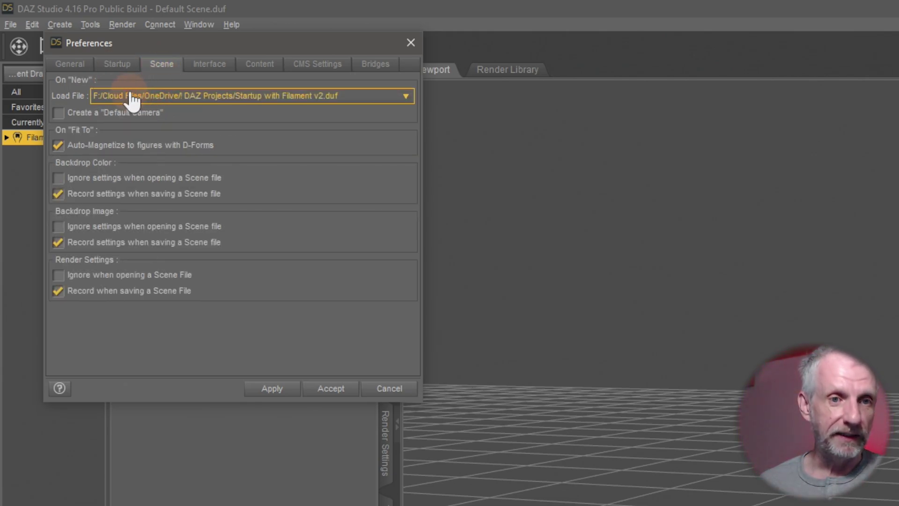